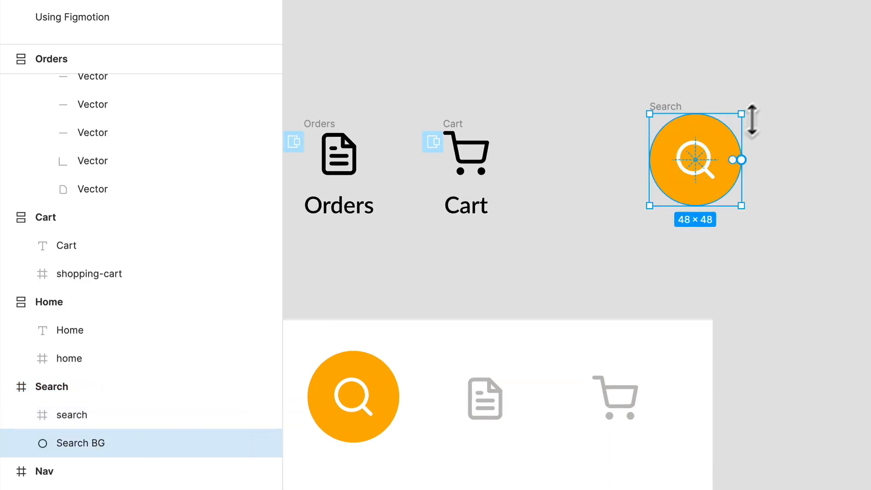
- Enlarge the Search BG circle in the standalone Search frame around its center to 58 × 58
{"action": "left_click_drag", "start_coordinate": [761, 120], "coordinate": [764, 120]}
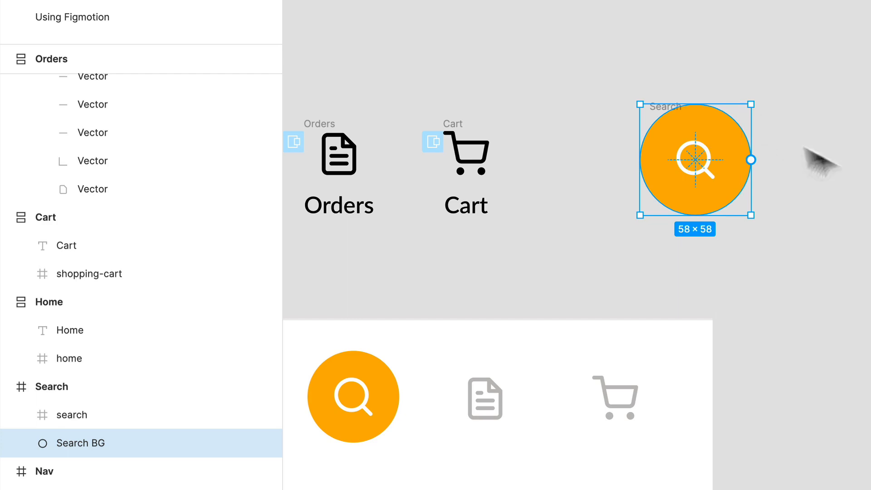
{"action": "left_click", "coordinate": [825, 195]}
- Link the nav bar's Search button to the standalone Search frame with a While Hovering trigger and the Open Overlay action
{"action": "left_click", "coordinate": [385, 415]}
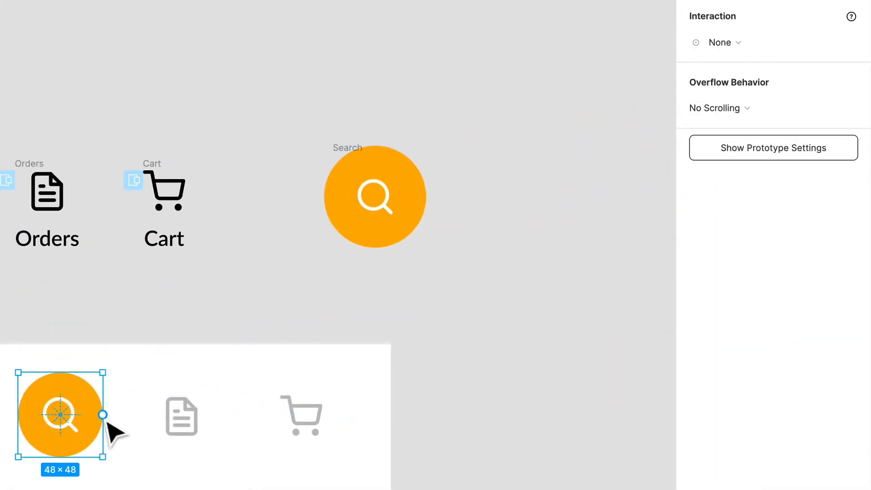
{"action": "left_click_drag", "start_coordinate": [102, 414], "coordinate": [343, 222]}
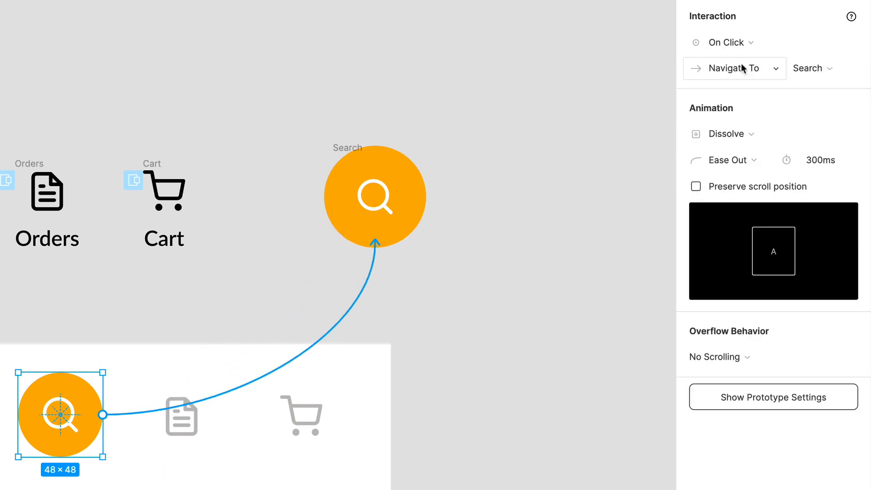
{"action": "left_click", "coordinate": [744, 43]}
{"action": "left_click", "coordinate": [744, 83]}
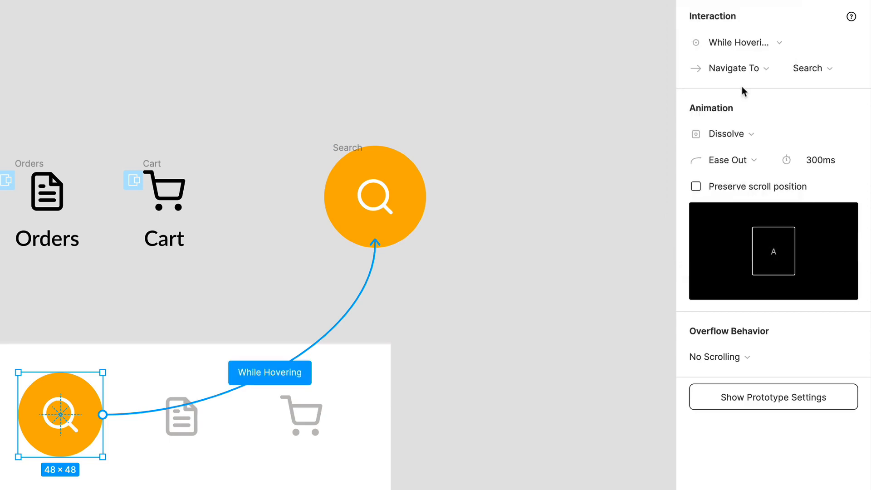
{"action": "left_click", "coordinate": [748, 70]}
{"action": "left_click", "coordinate": [707, 87]}
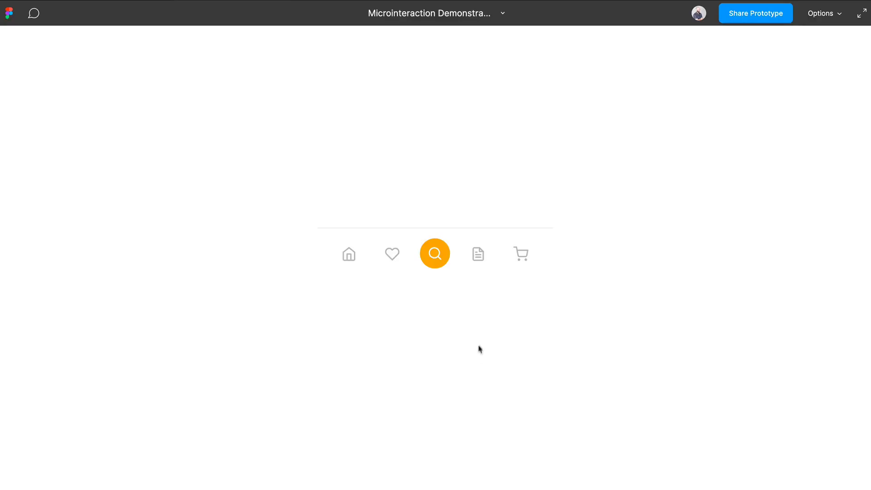
- Test the Search button's hover interaction in the running prototype and return to the design file
{"action": "left_click", "coordinate": [433, 280]}
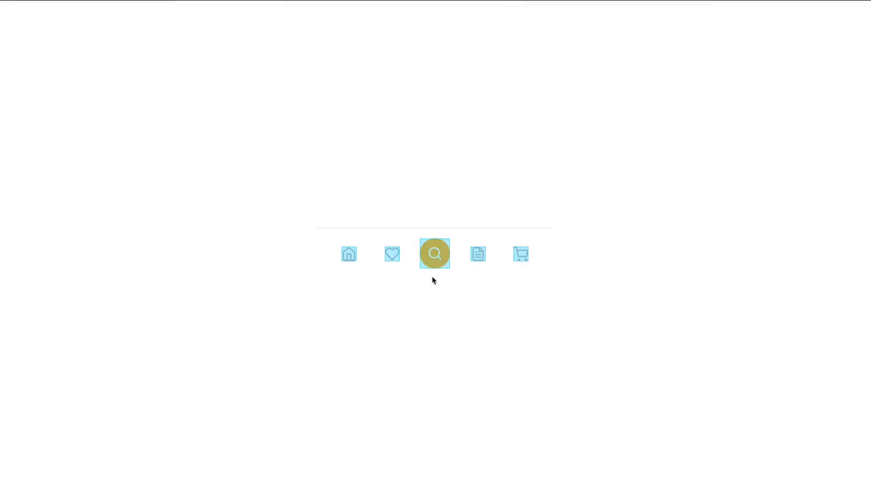
{"action": "mouse_move", "coordinate": [216, 19]}
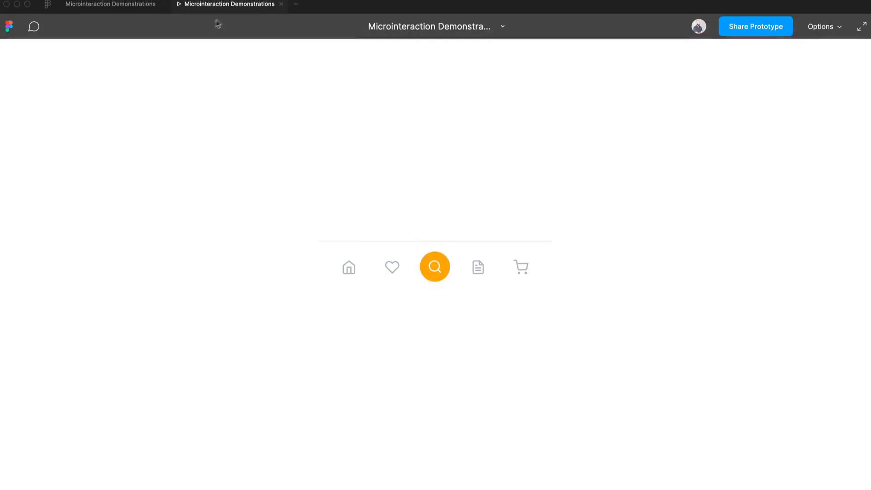
{"action": "left_click", "coordinate": [116, 4]}
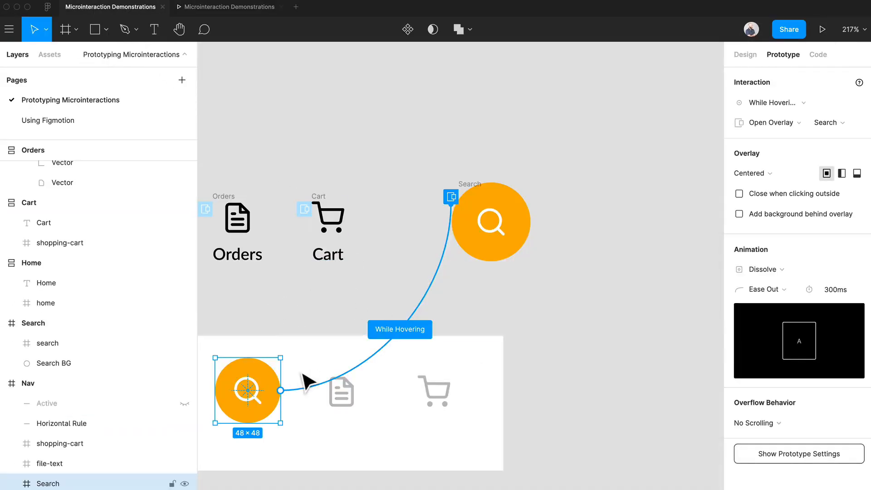
- Set the position of the Search button's overlay to Manual
{"action": "scroll", "coordinate": [290, 376], "scroll_direction": "up", "scroll_amount": 2}
{"action": "left_click_drag", "start_coordinate": [327, 359], "coordinate": [430, 304]}
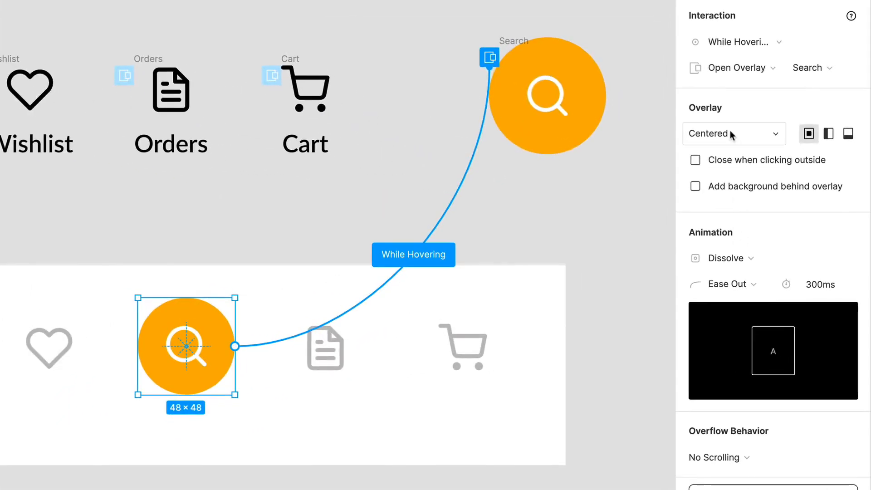
{"action": "left_click", "coordinate": [731, 134]}
{"action": "left_click", "coordinate": [734, 282]}
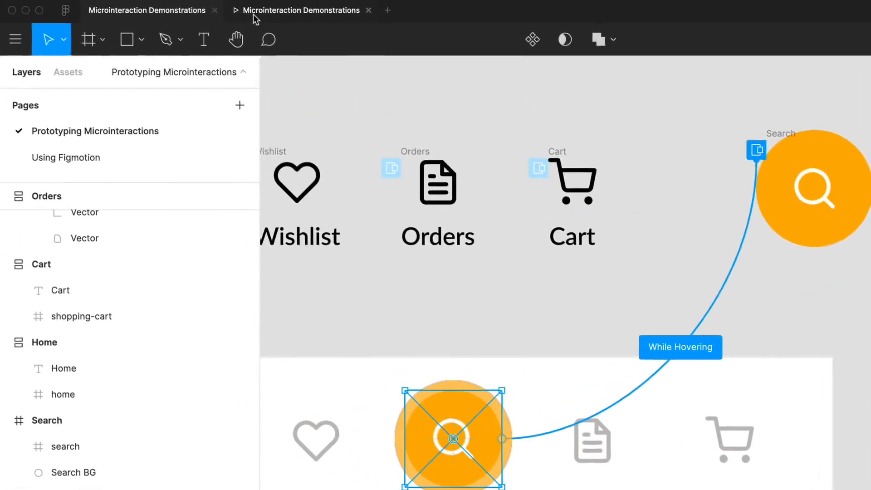
- Enlarge the prototype preview to span the window width, check the hover effects on the nav icons, and return to the design file
{"action": "left_click", "coordinate": [254, 15]}
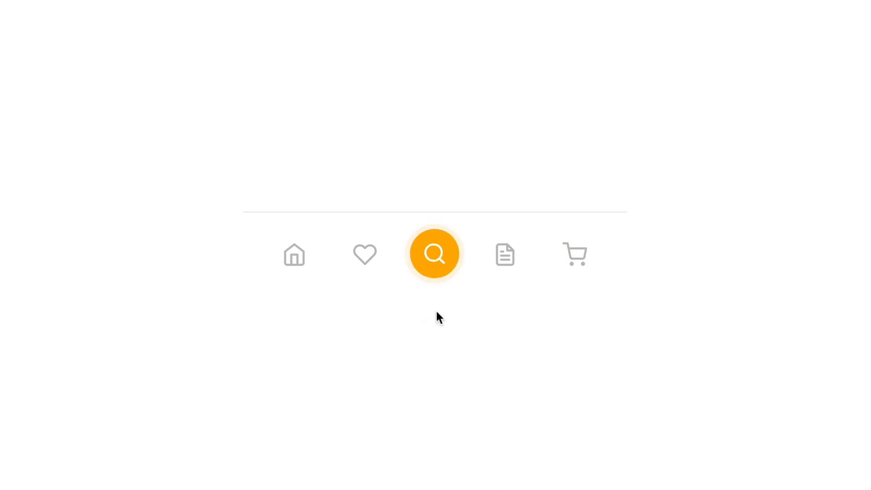
{"action": "left_click", "coordinate": [718, 90]}
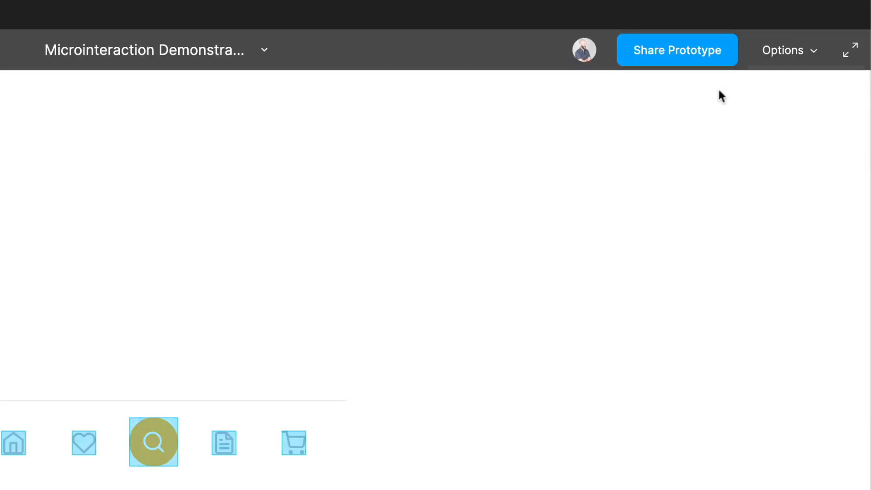
{"action": "left_click", "coordinate": [779, 48]}
{"action": "left_click", "coordinate": [746, 149]}
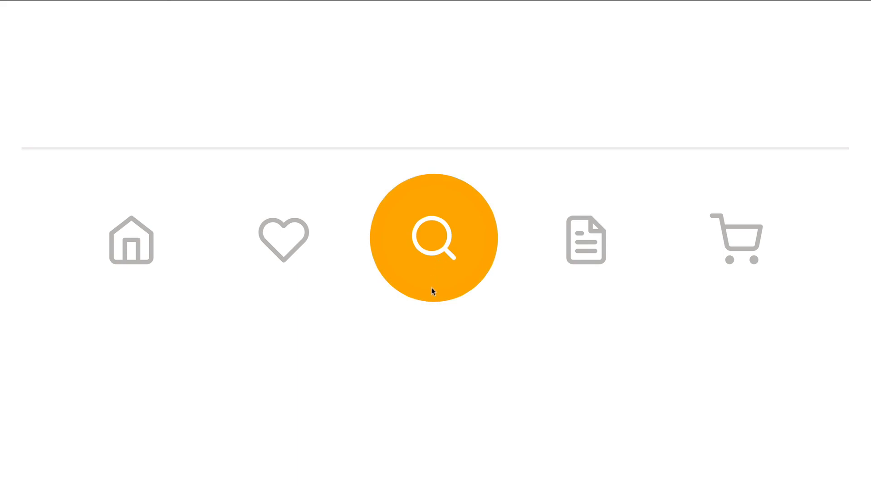
{"action": "mouse_move", "coordinate": [280, 252]}
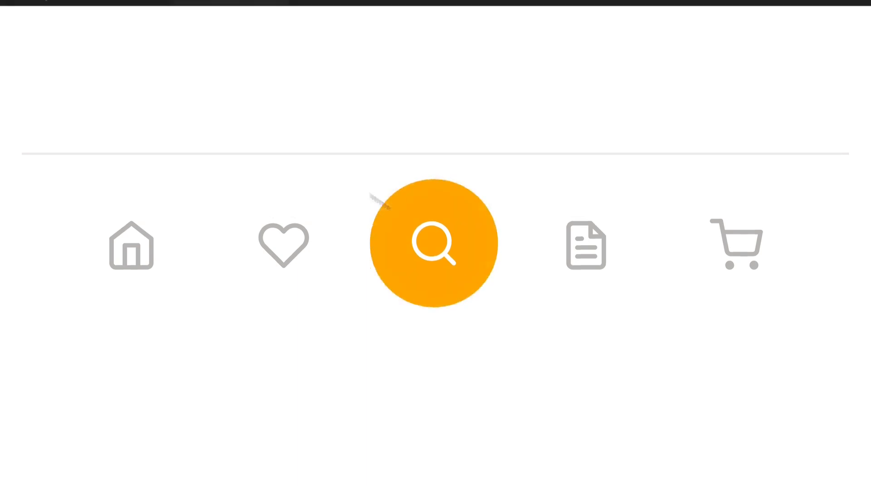
{"action": "left_click", "coordinate": [118, 12]}
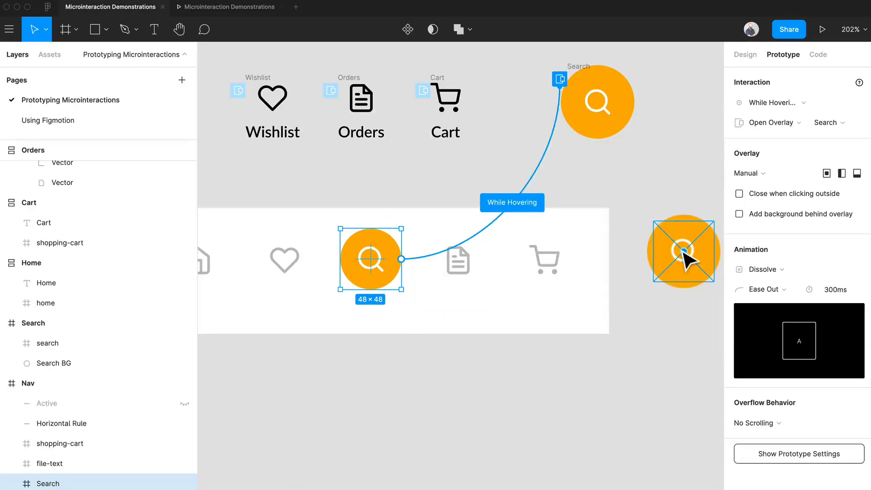
- Duplicate the Nav frame and place the copy directly below the original in the design view
{"action": "left_click", "coordinate": [682, 253]}
{"action": "scroll", "coordinate": [597, 303], "scroll_direction": "down", "scroll_amount": 4}
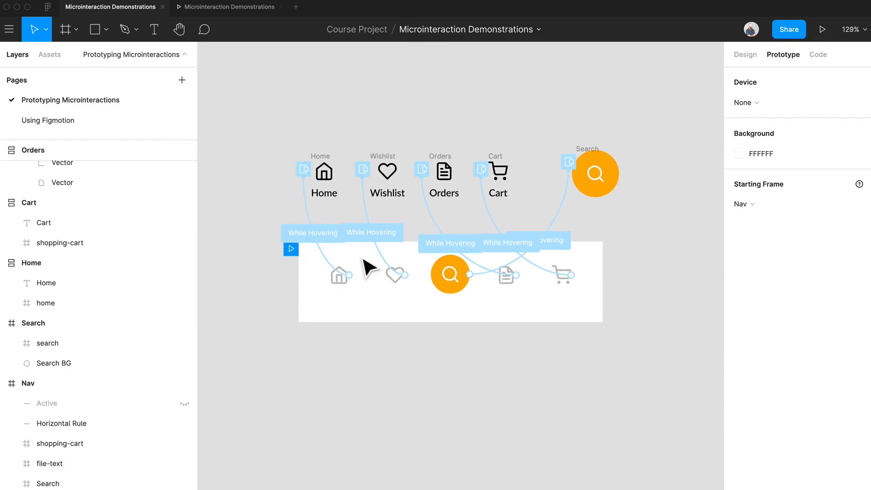
{"action": "left_click", "coordinate": [737, 55]}
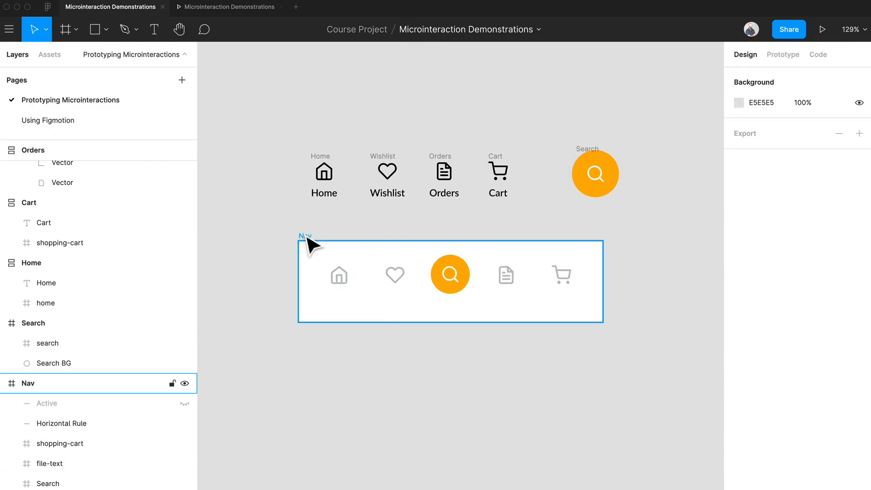
{"action": "left_click_drag", "start_coordinate": [311, 245], "coordinate": [344, 390]}
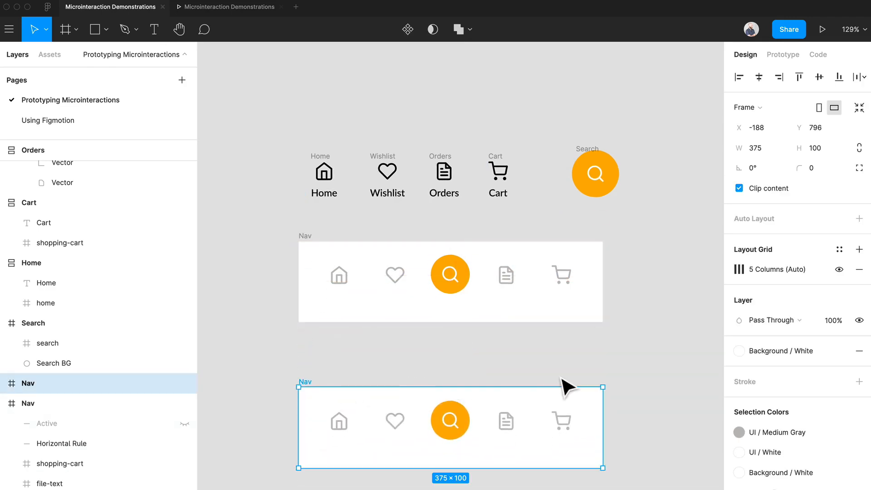
- Use the Feather Icons plugin to search for "x" and insert the plain x icon on the canvas
{"action": "scroll", "coordinate": [563, 385], "scroll_direction": "down", "scroll_amount": 1}
{"action": "scroll", "coordinate": [517, 431], "scroll_direction": "up", "scroll_amount": 2}
{"action": "double_click", "coordinate": [448, 396]}
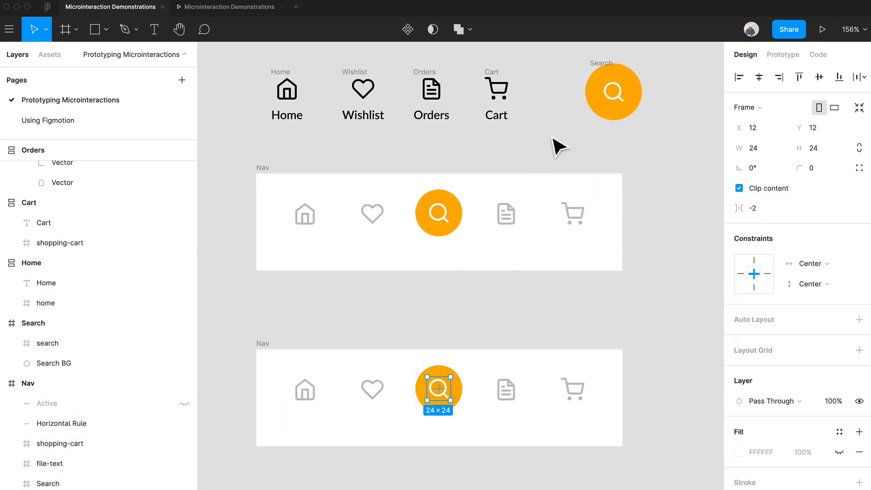
{"action": "left_click", "coordinate": [299, 0]}
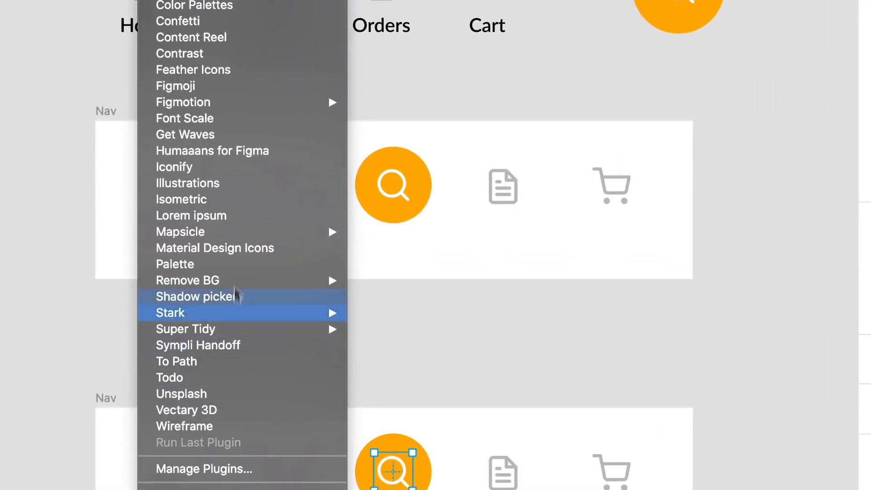
{"action": "mouse_move", "coordinate": [221, 100]}
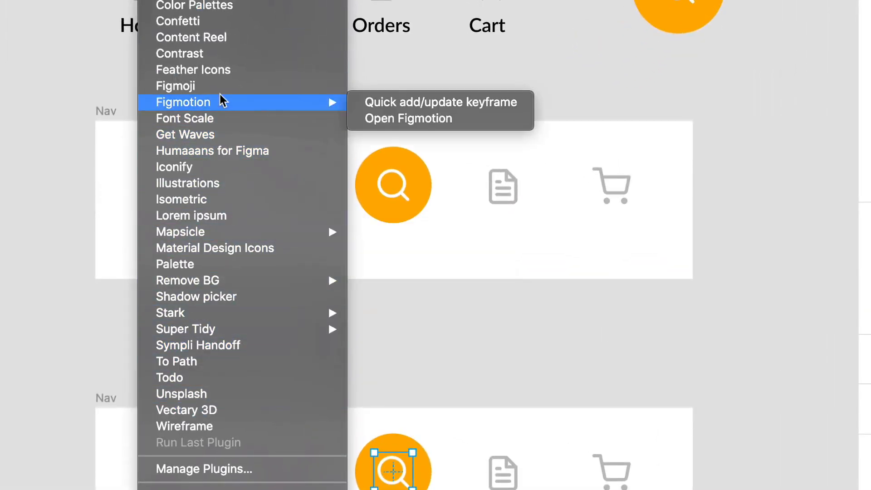
{"action": "left_click", "coordinate": [222, 69]}
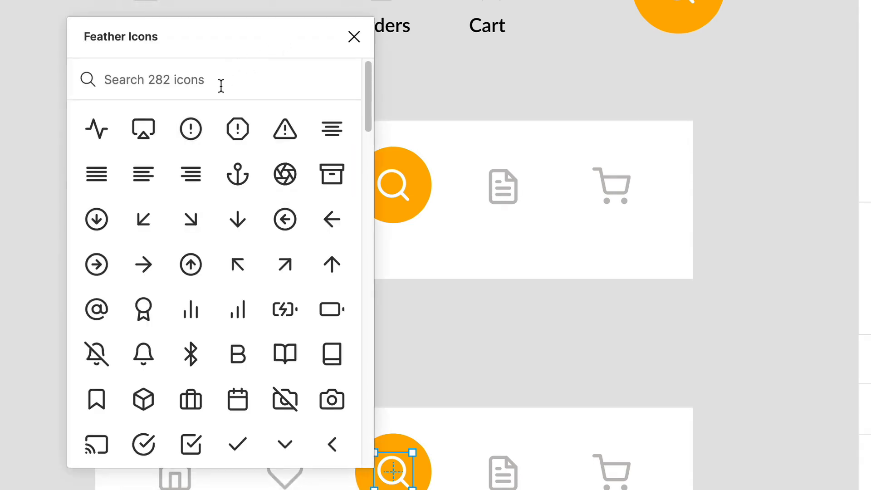
{"action": "type", "text": "x"}
{"action": "left_click", "coordinate": [111, 139]}
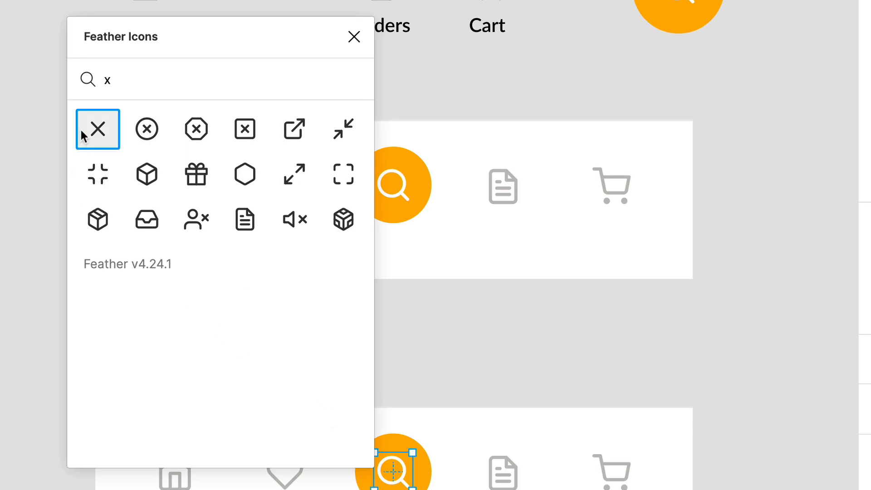
{"action": "left_click", "coordinate": [354, 37]}
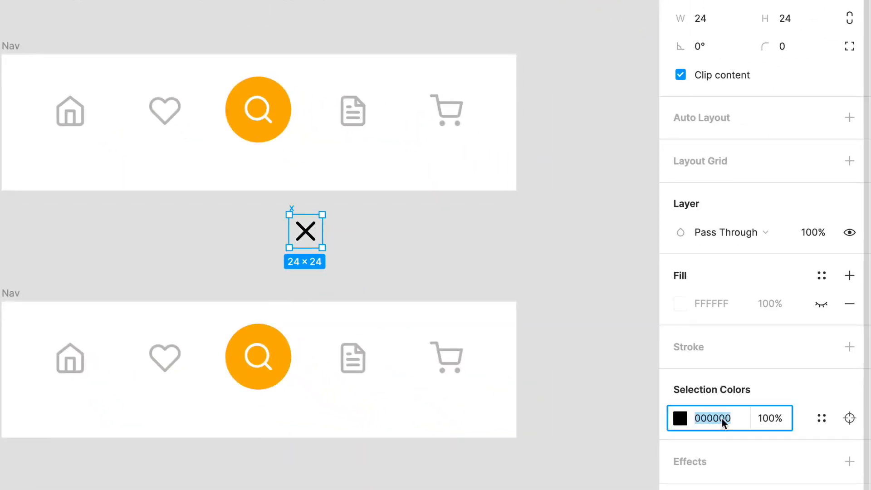
- Set the inserted x icon's color to FFFFFF
{"action": "left_click", "coordinate": [722, 418]}
{"action": "type", "text": "fff"}
{"action": "key", "text": "Return"}
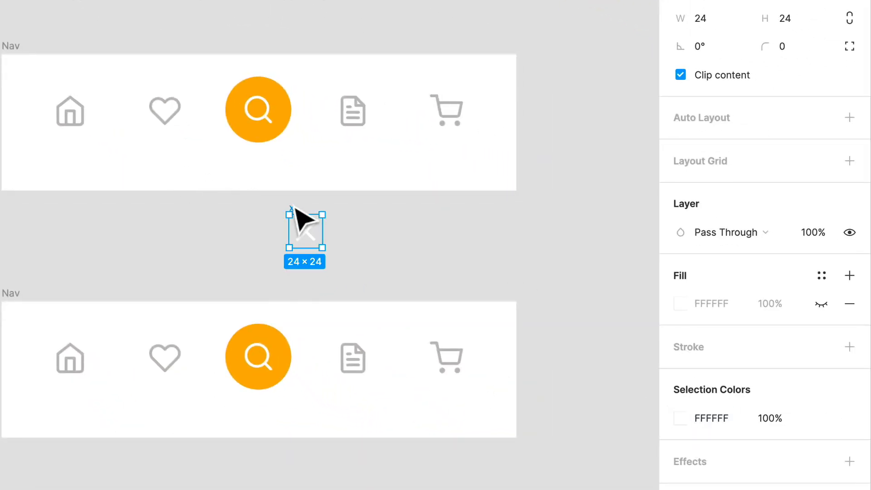
- Cut the white x icon and paste it inside the search icon of the lower Nav frame's orange button
{"action": "key", "text": "Delete"}
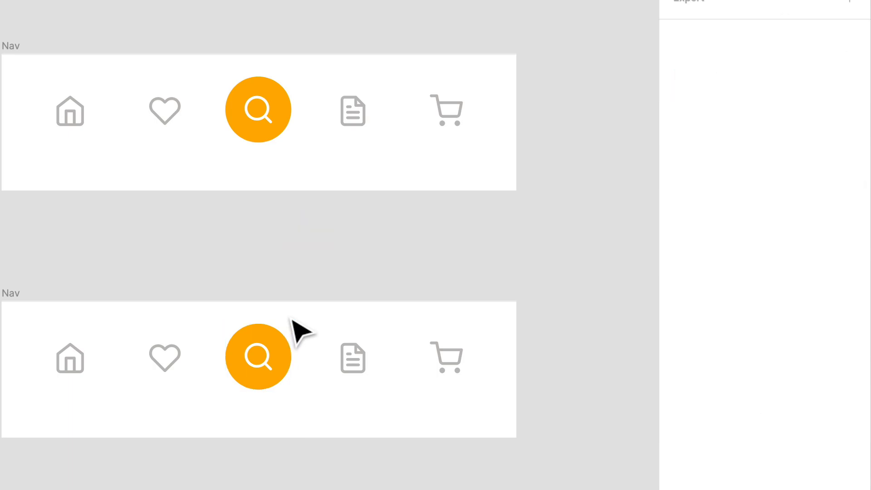
{"action": "left_click", "coordinate": [259, 374]}
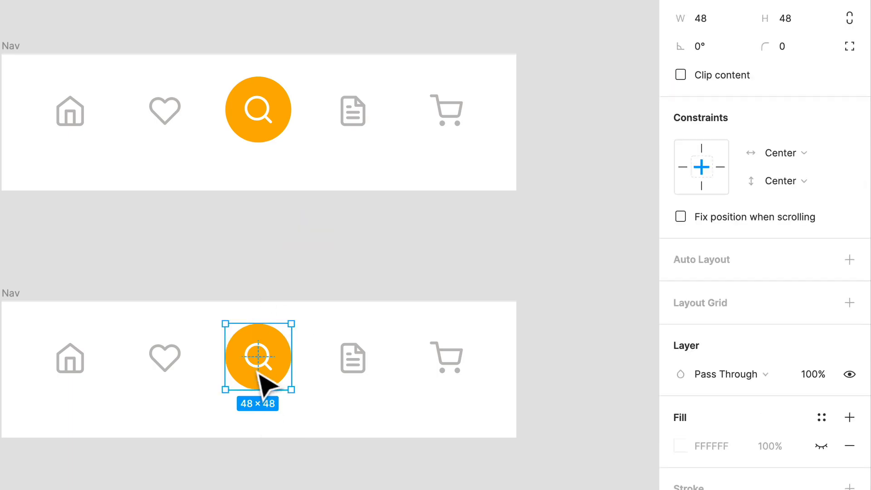
{"action": "double_click", "coordinate": [259, 377]}
{"action": "key", "text": "super+v"}
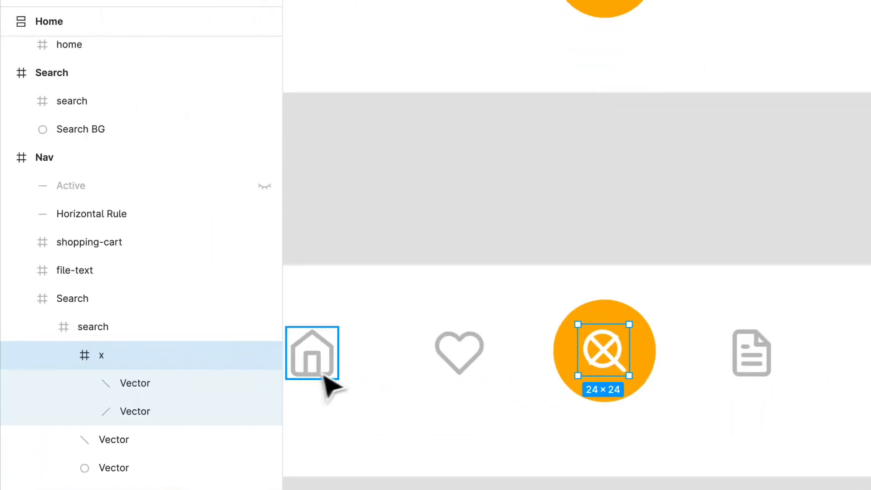
- Move the x layer out of the search icon into the parent Search frame, and delete the search icon
{"action": "left_click", "coordinate": [112, 450]}
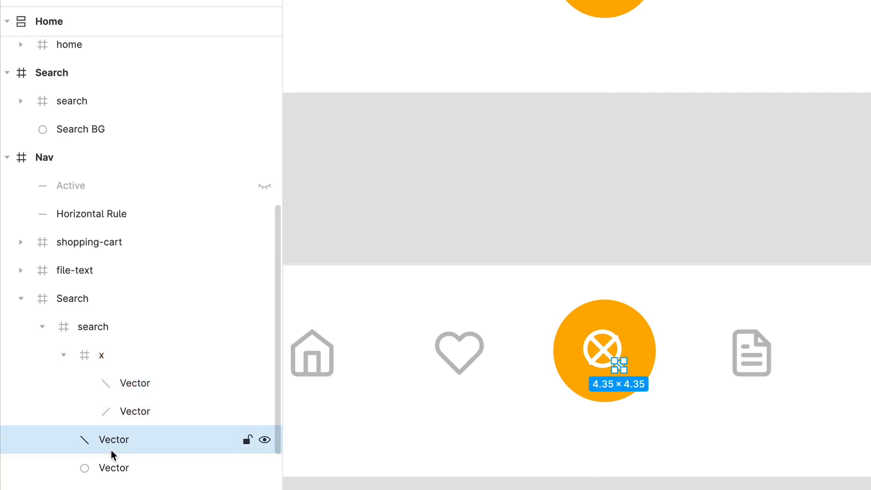
{"action": "left_click", "coordinate": [119, 474], "text": "shift"}
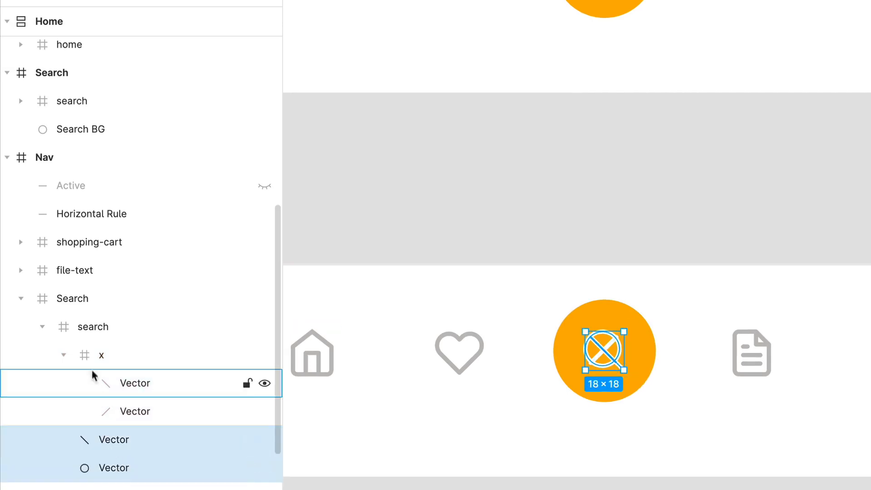
{"action": "left_click", "coordinate": [112, 360]}
{"action": "left_click_drag", "start_coordinate": [113, 359], "coordinate": [103, 342]}
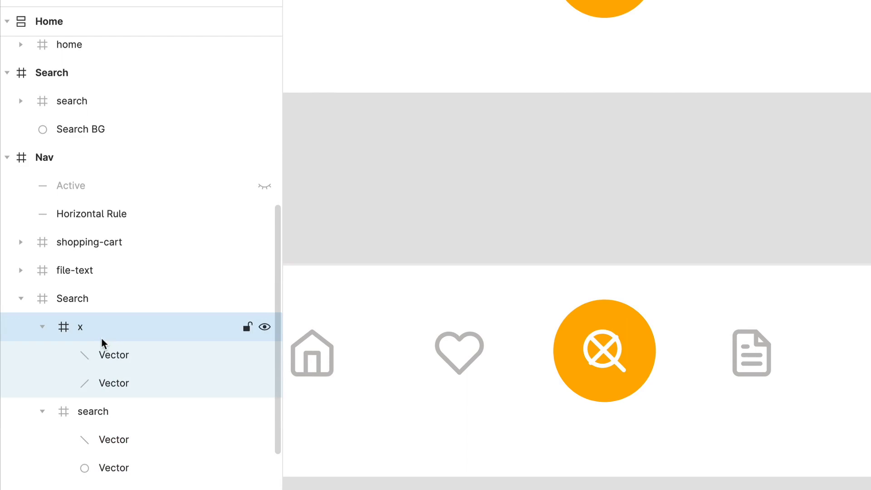
{"action": "left_click", "coordinate": [103, 419]}
{"action": "key", "text": "Delete"}
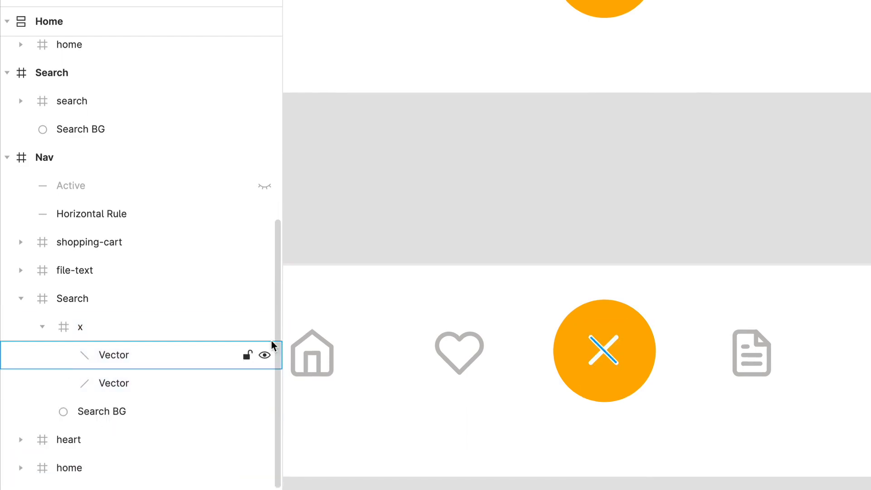
- Resize the standalone Search frame to 58 × 58 so that it fits its orange background circle
{"action": "scroll", "coordinate": [633, 267], "scroll_direction": "down", "scroll_amount": 5}
{"action": "left_click", "coordinate": [749, 50]}
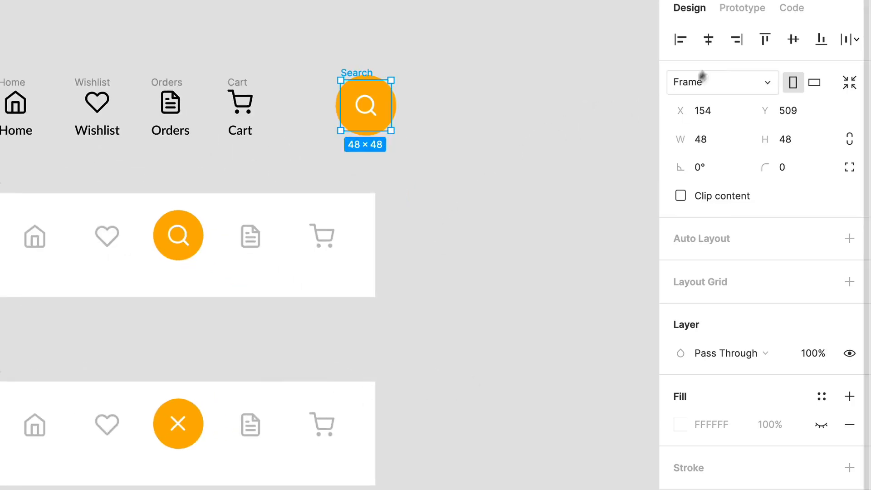
{"action": "left_click", "coordinate": [743, 10]}
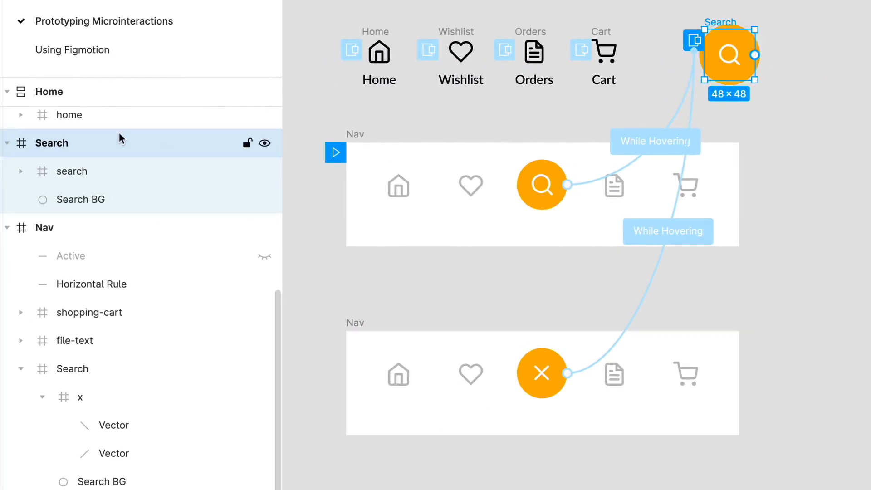
{"action": "left_click", "coordinate": [130, 199]}
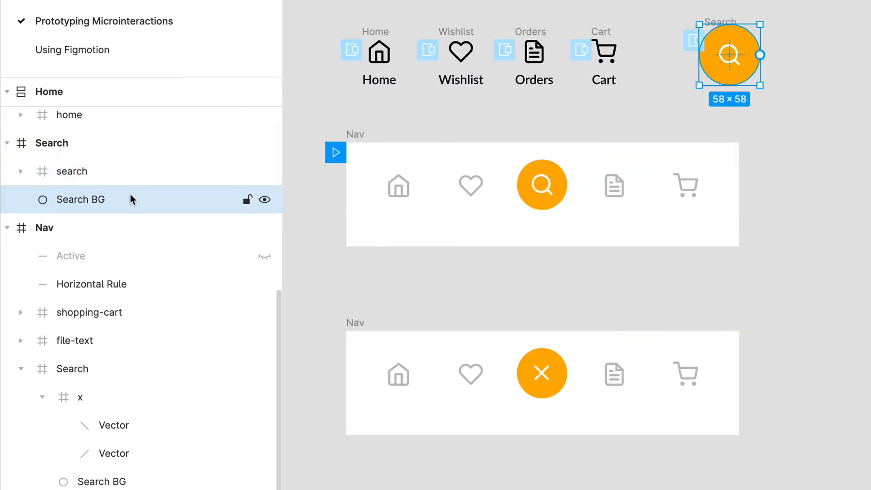
{"action": "left_click", "coordinate": [81, 140]}
{"action": "key", "text": "shift+e"}
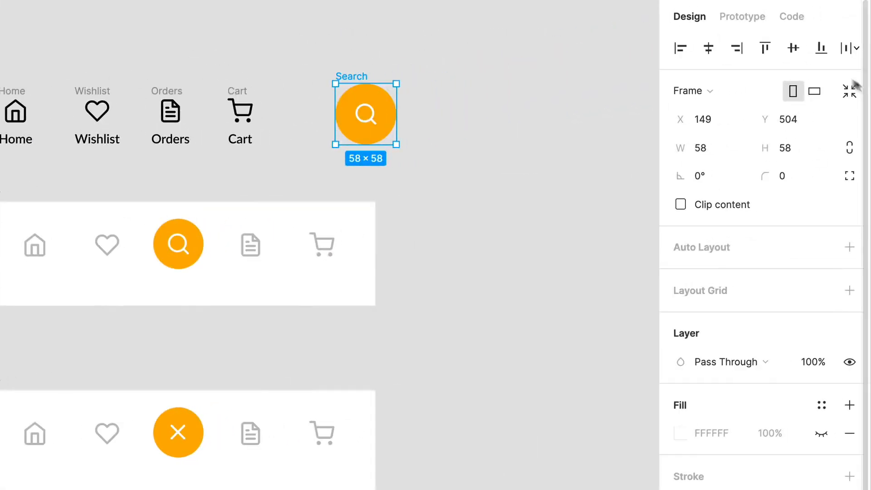
- Give the standalone Search frame an On Click interaction that navigates to the lower Nav frame with the Smart Animate animation
{"action": "left_click", "coordinate": [829, 5]}
{"action": "left_click", "coordinate": [806, 73]}
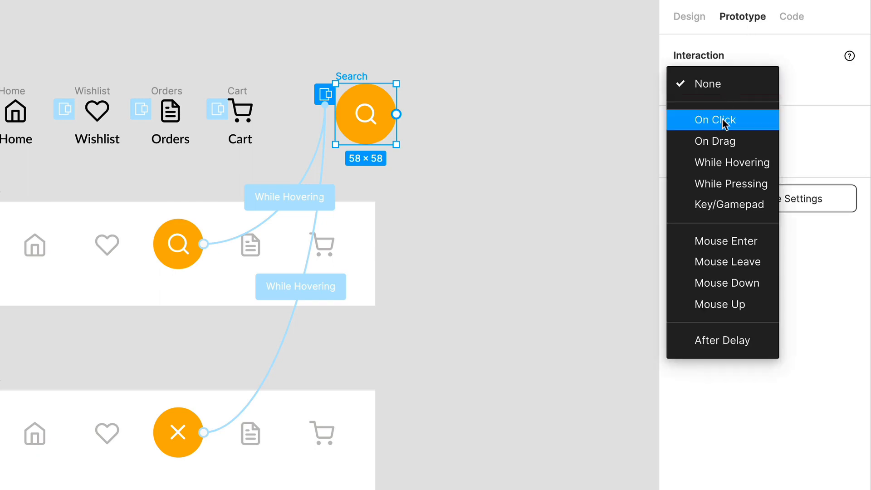
{"action": "left_click", "coordinate": [722, 119]}
{"action": "left_click", "coordinate": [729, 122]}
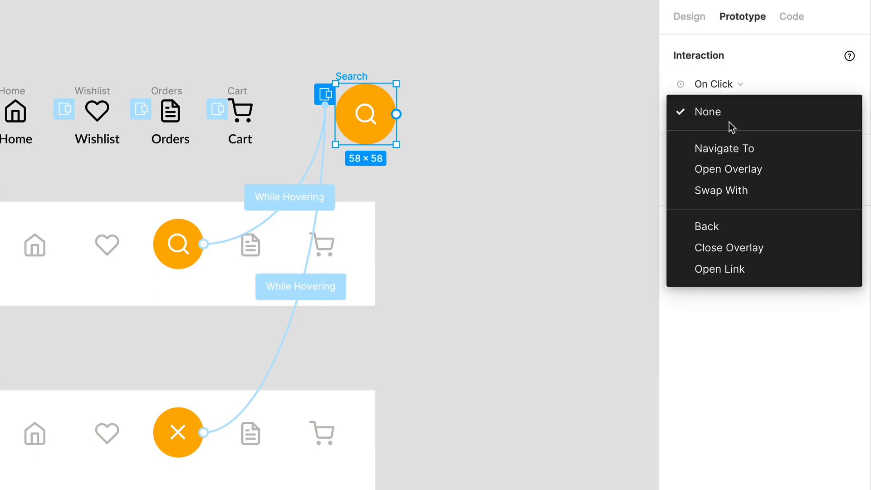
{"action": "left_click", "coordinate": [733, 152]}
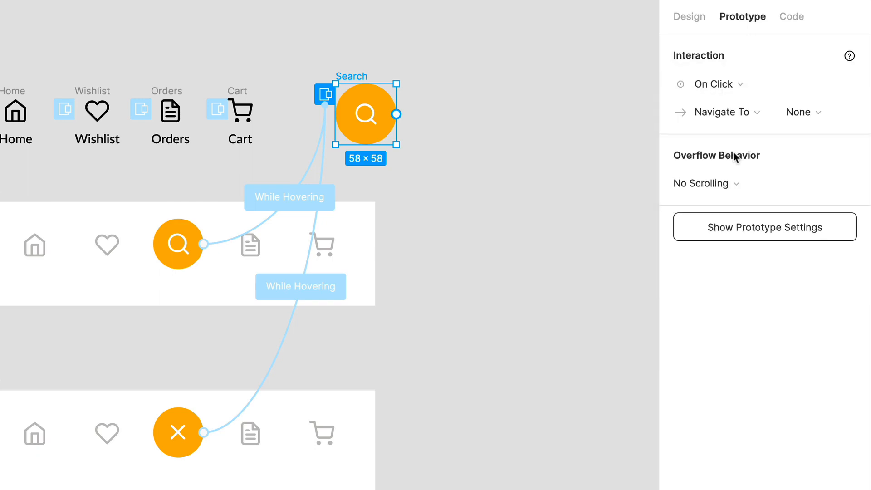
{"action": "left_click", "coordinate": [726, 118]}
{"action": "left_click", "coordinate": [727, 119]}
{"action": "left_click", "coordinate": [802, 119]}
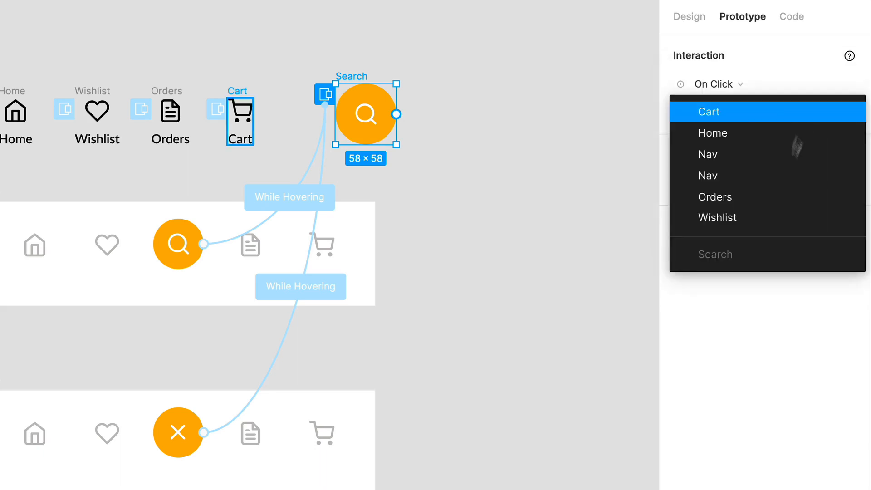
{"action": "left_click", "coordinate": [783, 178]}
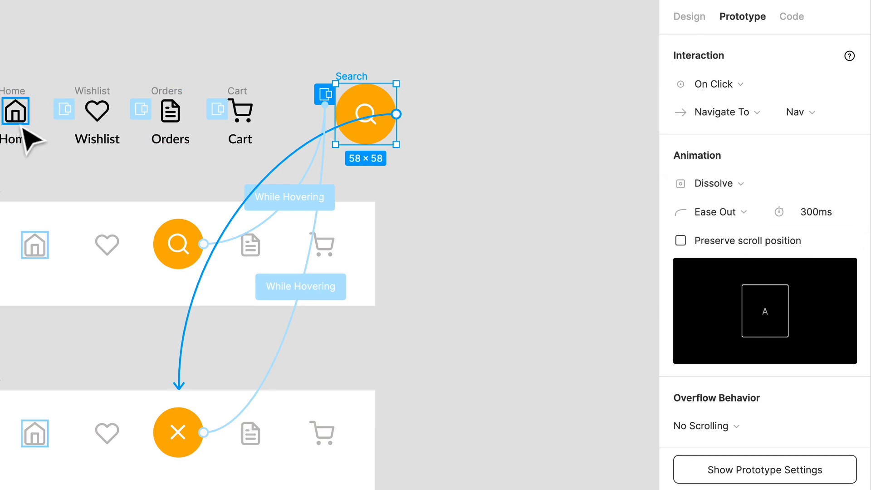
{"action": "left_click", "coordinate": [719, 183]}
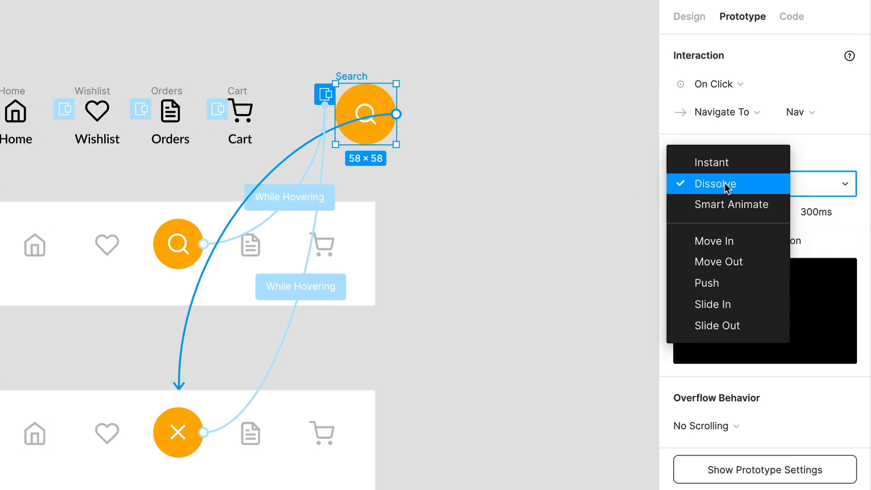
{"action": "left_click", "coordinate": [732, 204]}
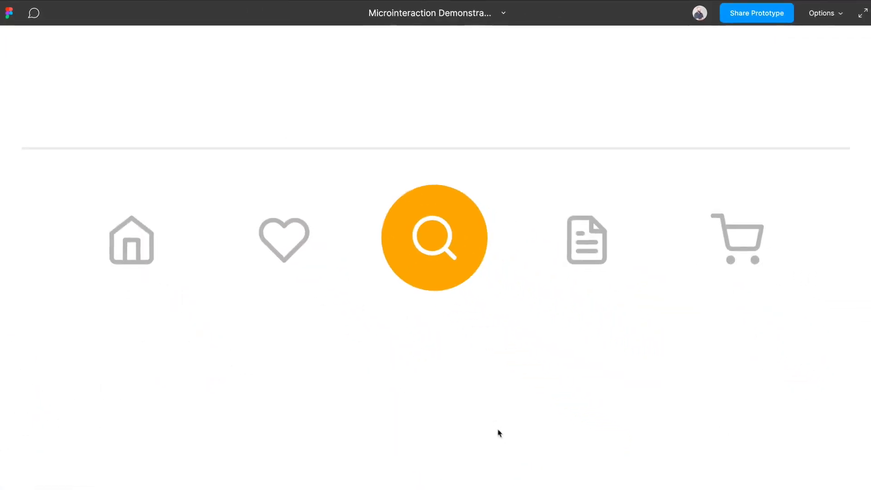
- Test the Search button's click transition in the prototype preview and return to the design file
{"action": "left_click", "coordinate": [463, 353]}
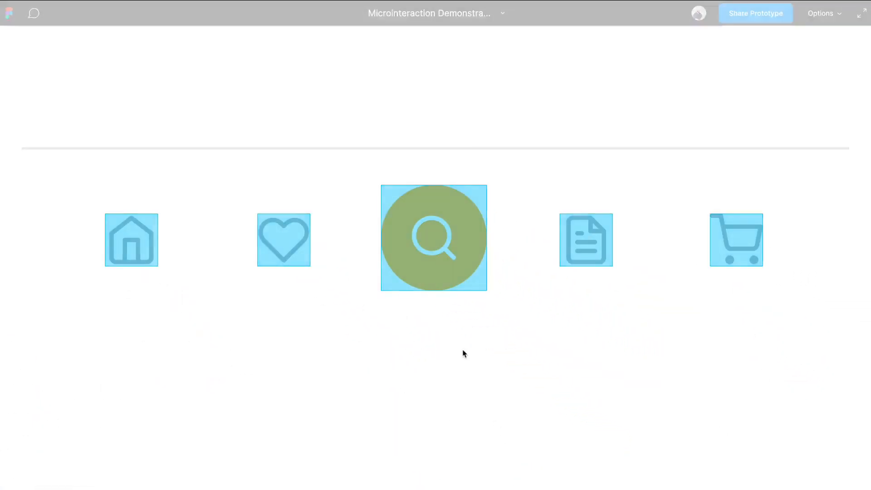
{"action": "left_click", "coordinate": [437, 247]}
{"action": "left_click", "coordinate": [437, 247]}
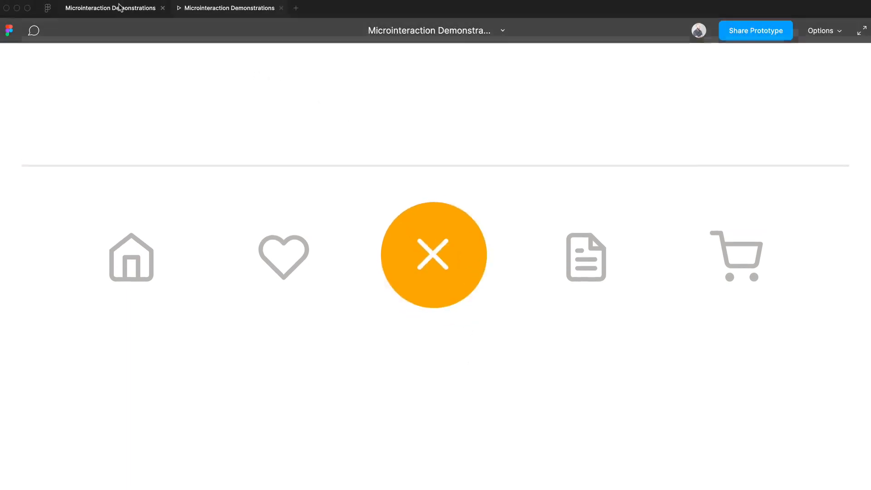
{"action": "left_click", "coordinate": [120, 7]}
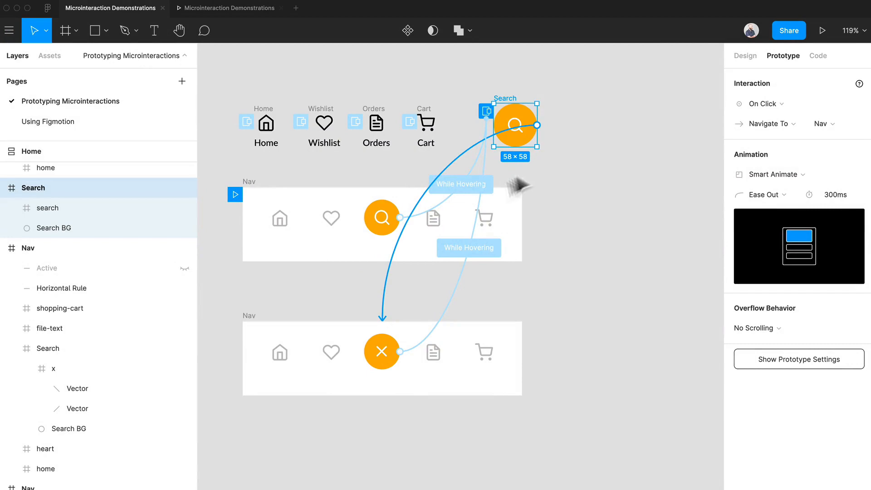
- Center the enlarged Search hover overlay over the orange Search button in the upper Nav frame
{"action": "left_click", "coordinate": [386, 357]}
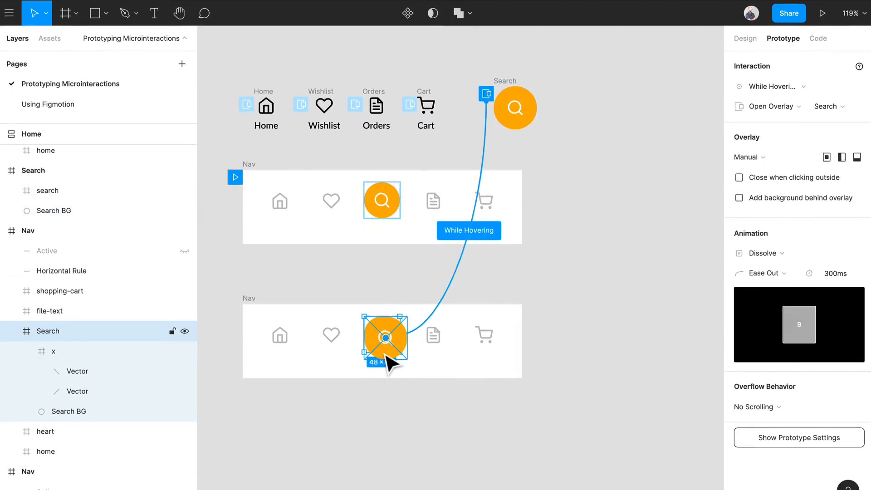
{"action": "scroll", "coordinate": [385, 357], "scroll_direction": "up", "scroll_amount": 5}
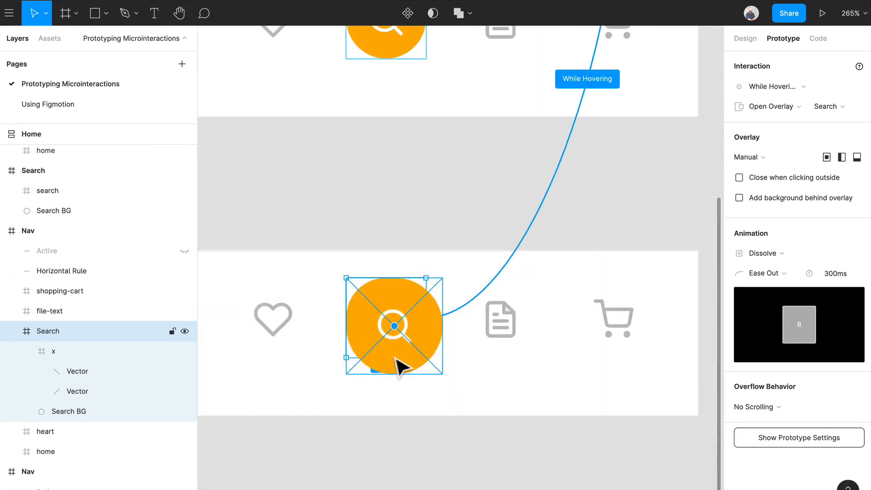
{"action": "scroll", "coordinate": [404, 282], "scroll_direction": "up", "scroll_amount": 3}
{"action": "left_click", "coordinate": [392, 167]}
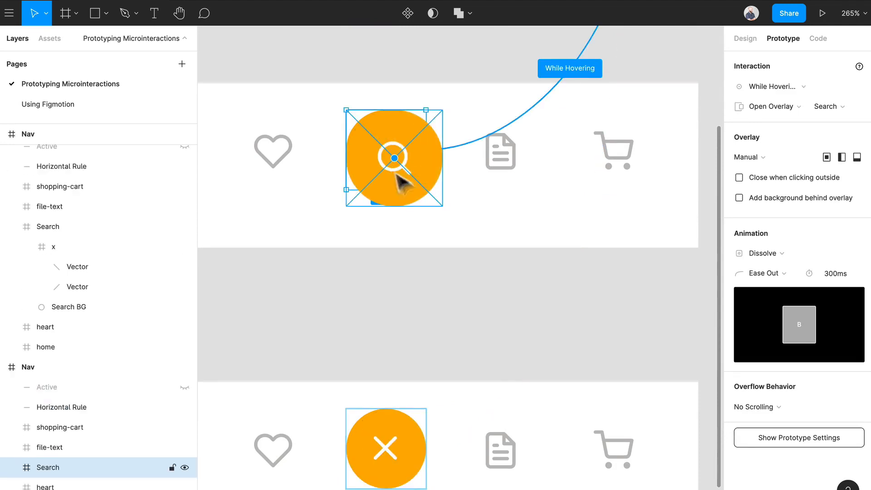
{"action": "scroll", "coordinate": [426, 198], "scroll_direction": "up", "scroll_amount": 1}
{"action": "left_click_drag", "start_coordinate": [425, 206], "coordinate": [419, 197]}
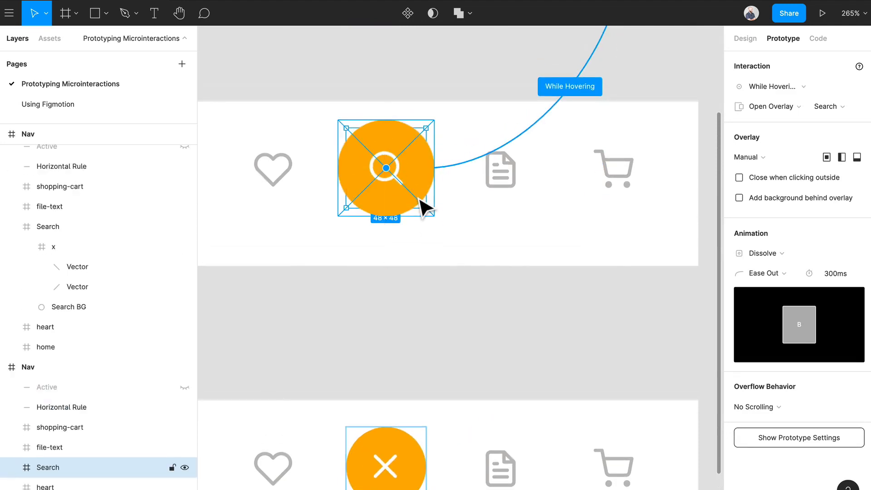
- Remove the While Hovering interaction from the orange x button in the lower Nav frame
{"action": "scroll", "coordinate": [451, 315], "scroll_direction": "down", "scroll_amount": 2}
{"action": "left_click", "coordinate": [409, 386]}
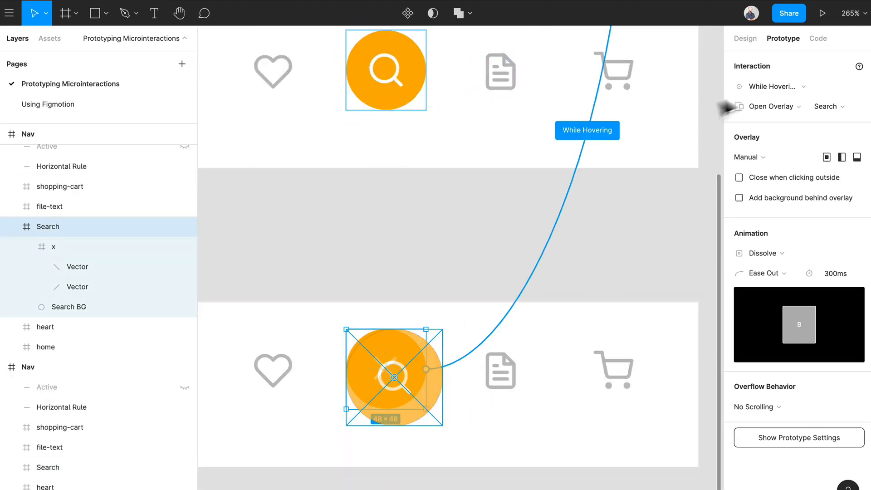
{"action": "left_click", "coordinate": [771, 86]}
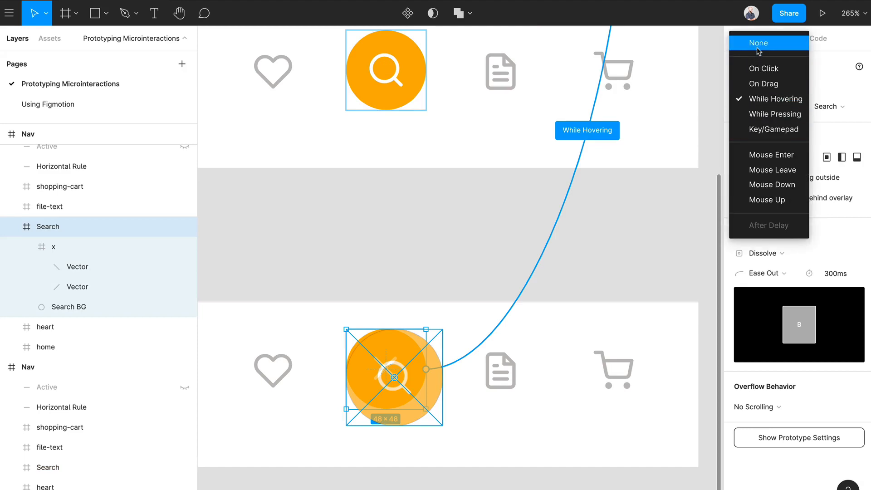
{"action": "left_click", "coordinate": [755, 42]}
{"action": "left_click", "coordinate": [417, 231]}
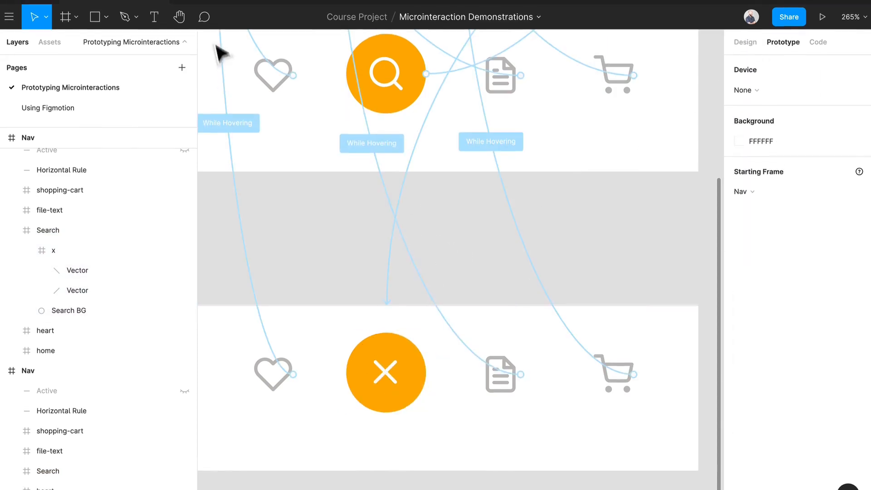
- Restart the prototype preview, test the navigation bar's hover effects and Search click, and return to the design file
{"action": "key", "text": "super+alt+Return"}
{"action": "left_click", "coordinate": [431, 273]}
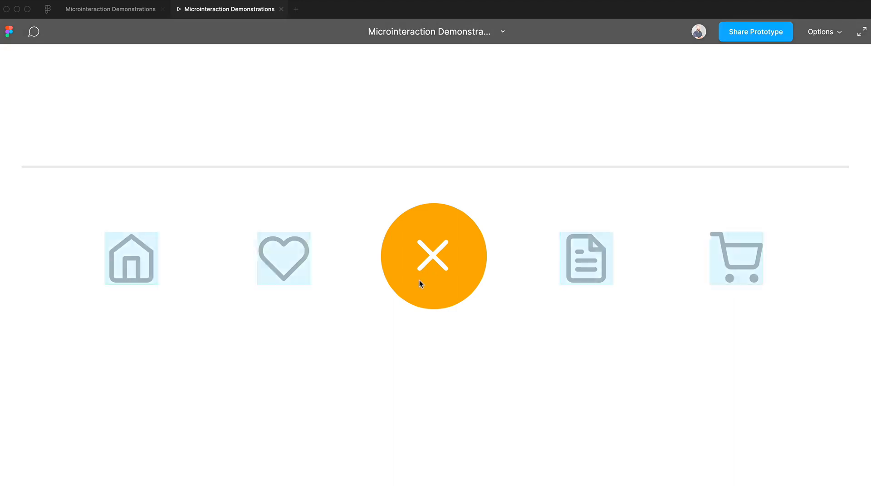
{"action": "key", "text": "r"}
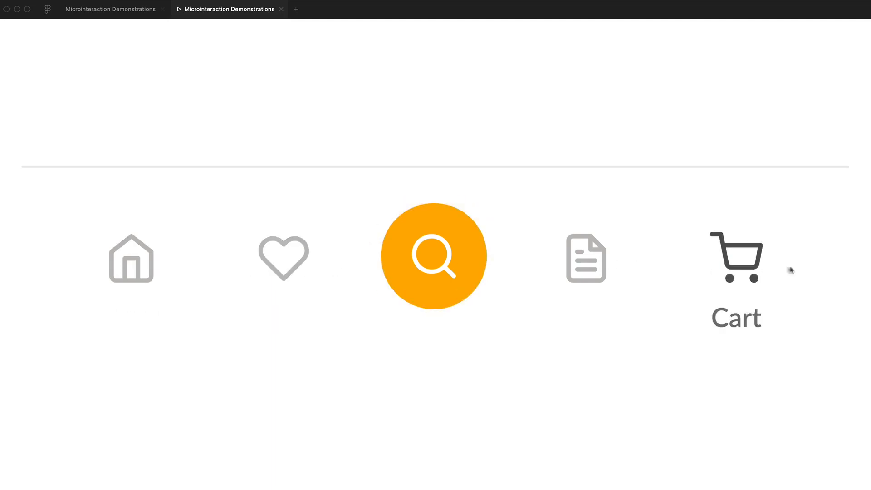
{"action": "left_click", "coordinate": [418, 276]}
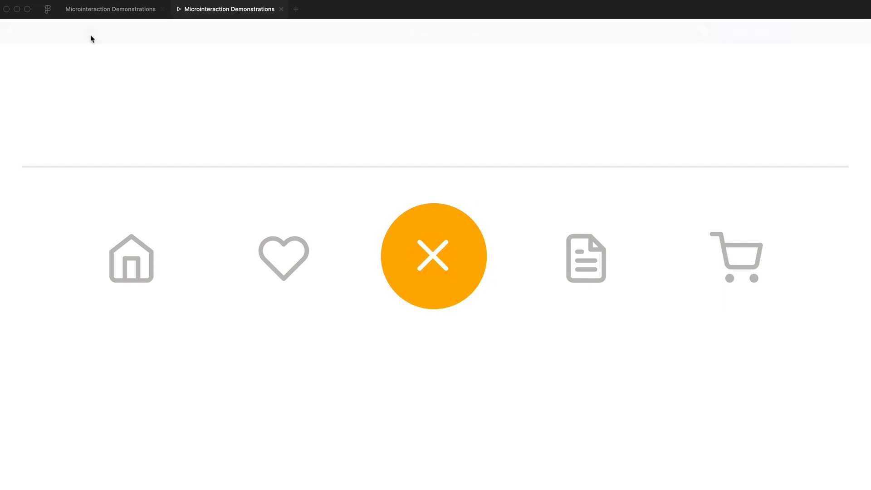
{"action": "left_click", "coordinate": [102, 10]}
- Add an iPhone 11 Pro / X frame beside the Nav frames and rename it Search
{"action": "scroll", "coordinate": [454, 359], "scroll_direction": "down", "scroll_amount": 5}
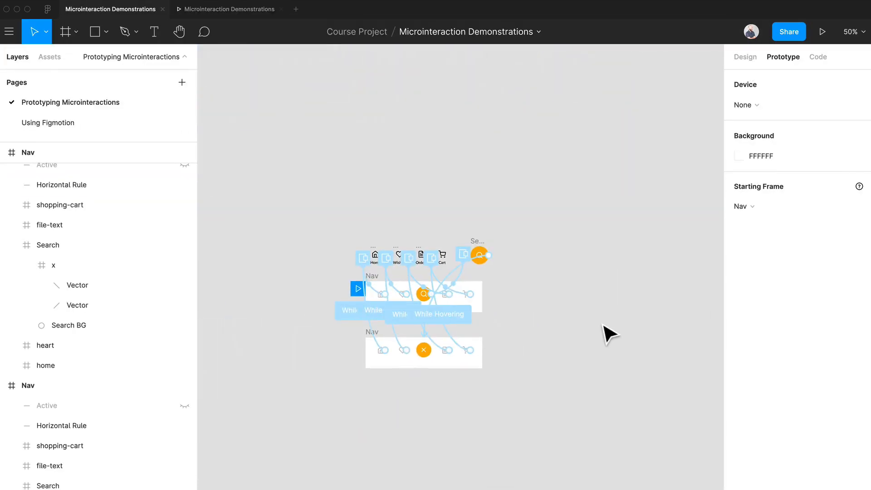
{"action": "scroll", "coordinate": [607, 333], "scroll_direction": "up", "scroll_amount": 1}
{"action": "scroll", "coordinate": [557, 349], "scroll_direction": "right", "scroll_amount": 4}
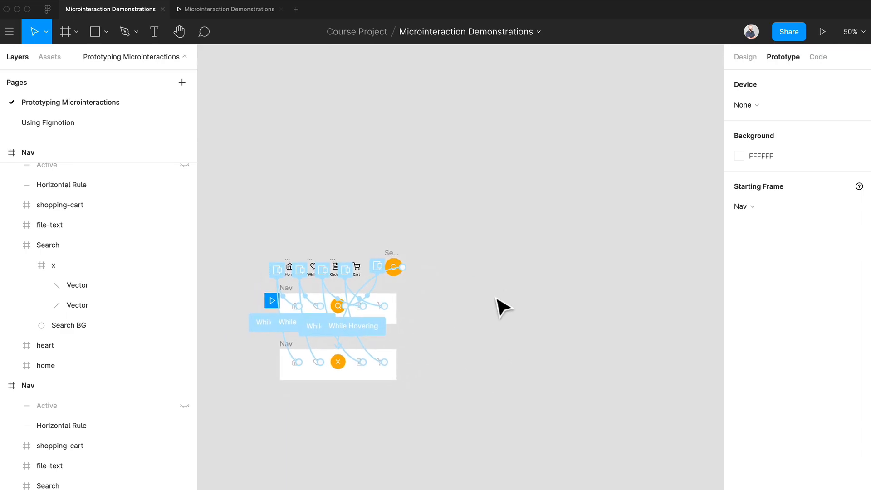
{"action": "key", "text": "f"}
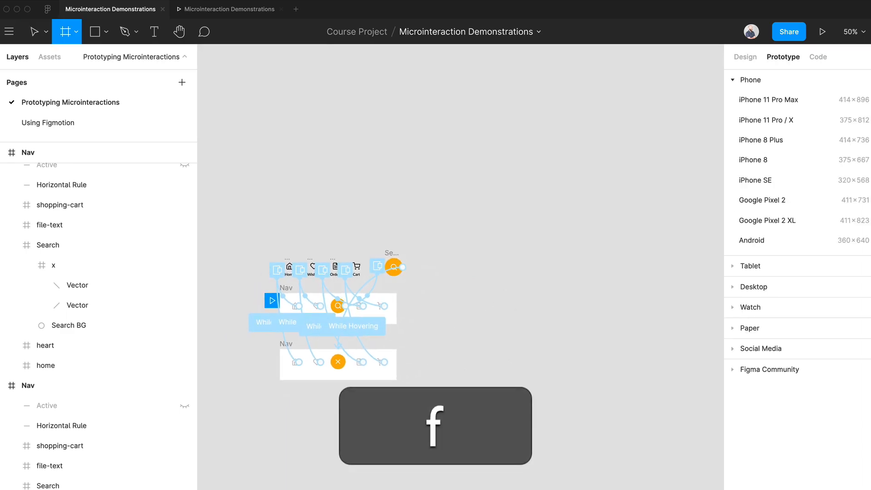
{"action": "left_click", "coordinate": [766, 120]}
{"action": "left_click_drag", "start_coordinate": [459, 166], "coordinate": [454, 199]}
{"action": "key", "text": "ctrl+r"}
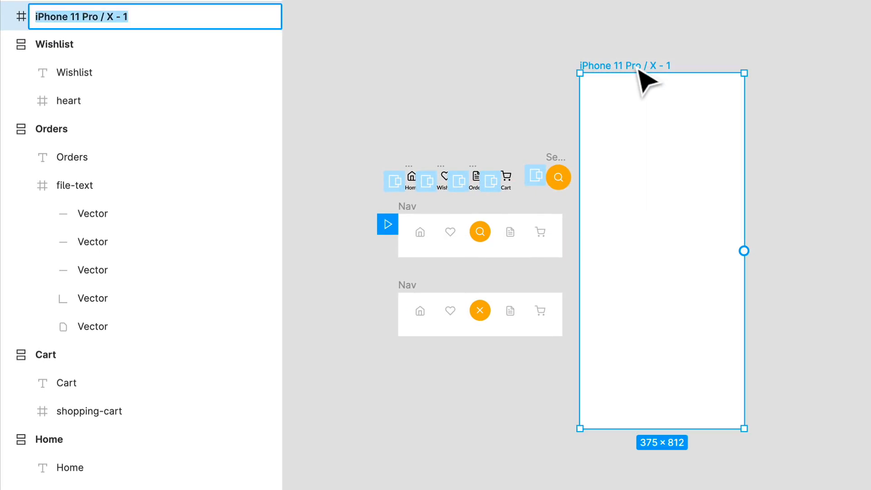
{"action": "key", "text": "Return"}
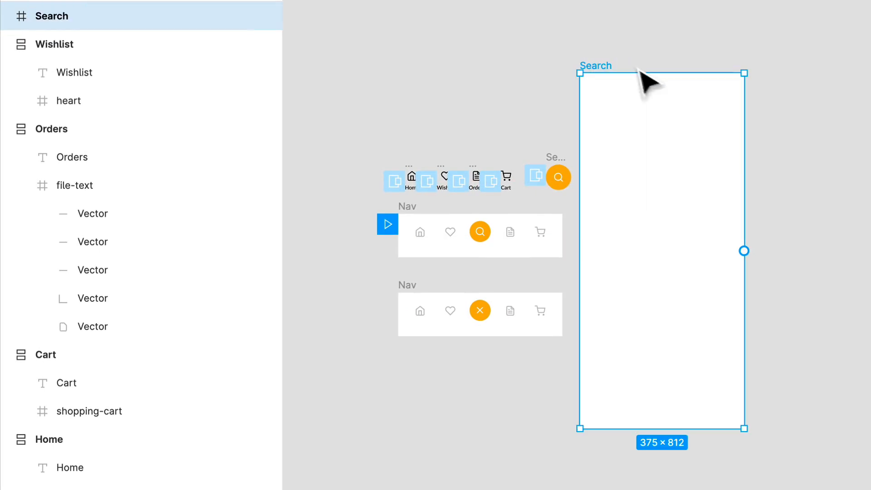
{"action": "left_click", "coordinate": [494, 31]}
- Move the upper Nav frame into the phone-size Search frame, flush with the Search frame's bottom edge
{"action": "scroll", "coordinate": [631, 150], "scroll_direction": "up", "scroll_amount": 2}
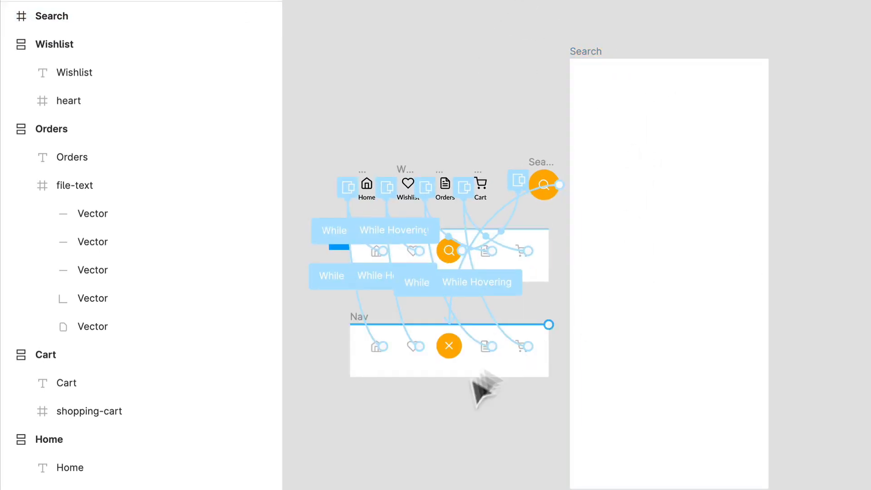
{"action": "left_click", "coordinate": [530, 235]}
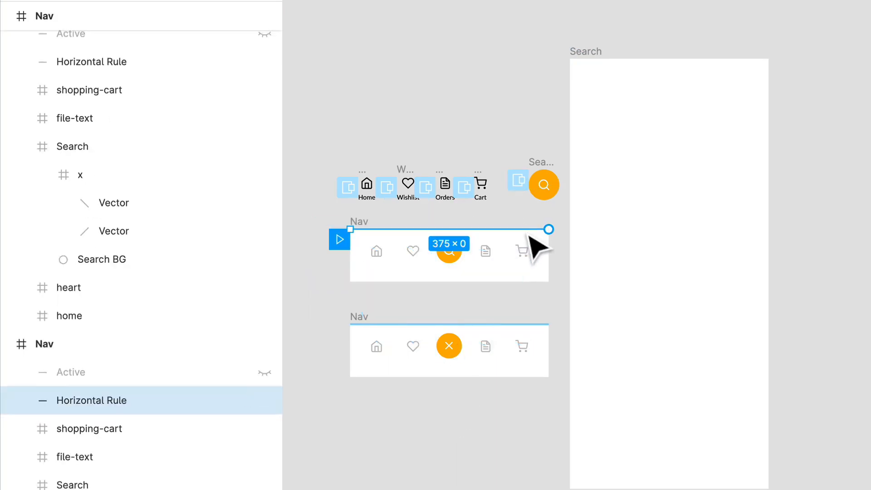
{"action": "left_click", "coordinate": [372, 232]}
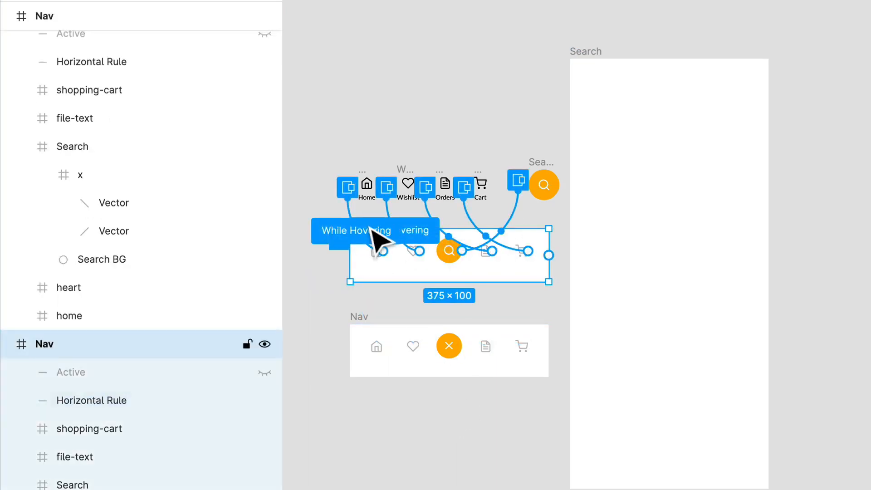
{"action": "scroll", "coordinate": [368, 222], "scroll_direction": "up", "scroll_amount": 5}
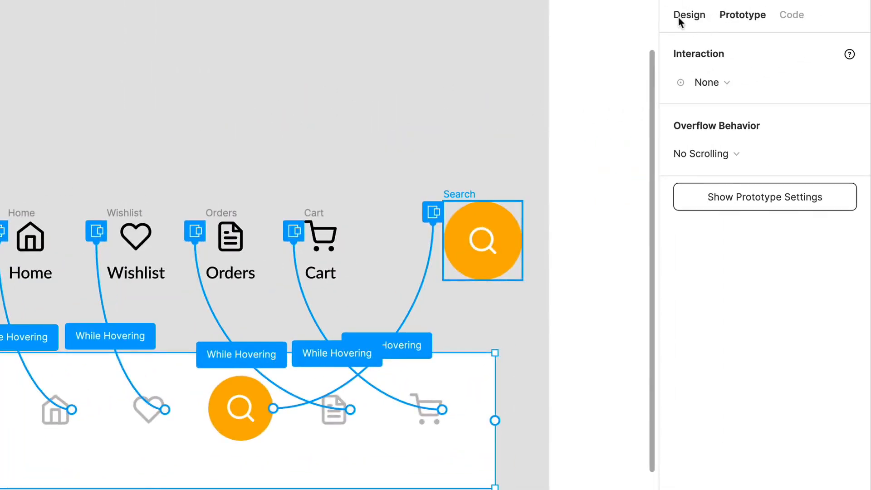
{"action": "left_click", "coordinate": [679, 18]}
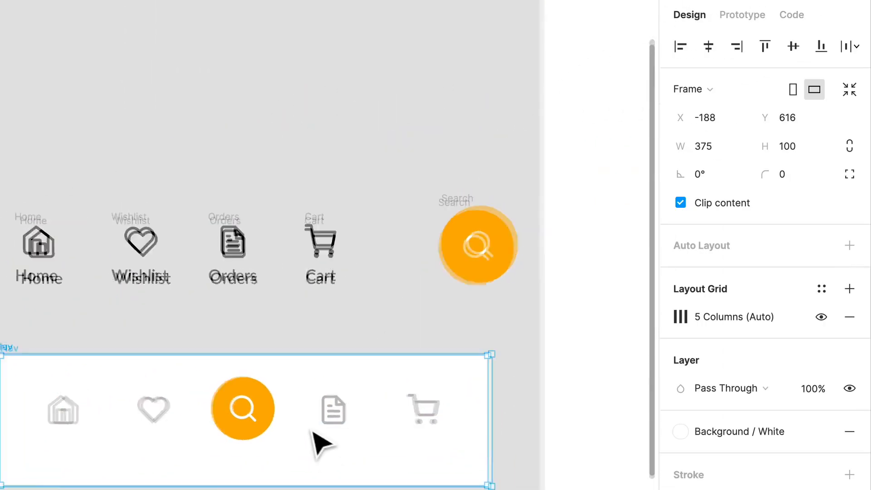
{"action": "scroll", "coordinate": [309, 440], "scroll_direction": "down", "scroll_amount": 5}
{"action": "left_click_drag", "start_coordinate": [206, 401], "coordinate": [431, 489]}
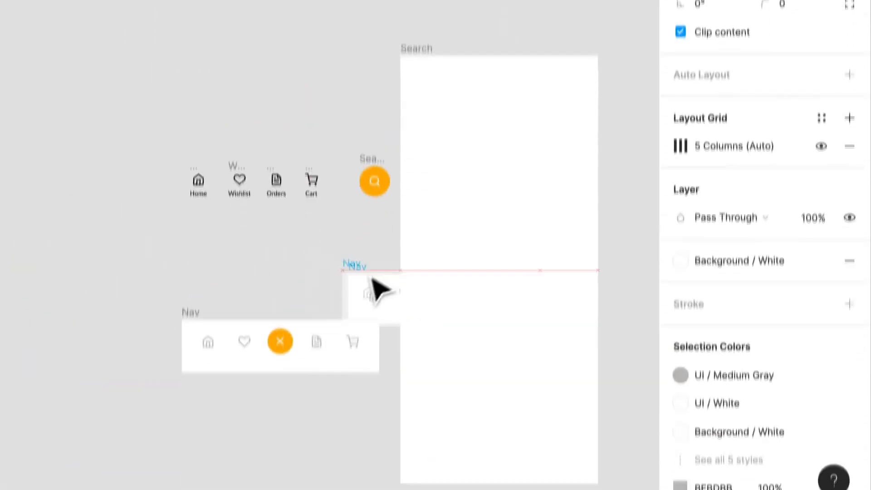
{"action": "left_click_drag", "start_coordinate": [423, 365], "coordinate": [421, 409]}
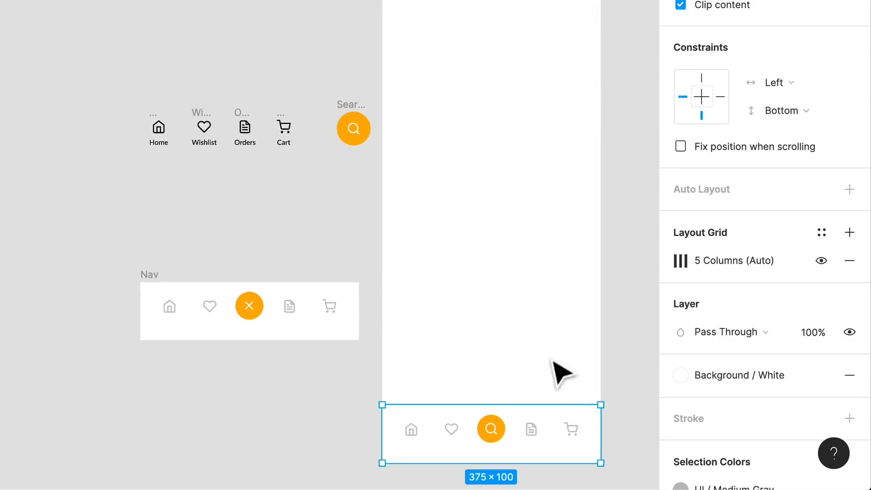
{"action": "scroll", "coordinate": [553, 370], "scroll_direction": "down", "scroll_amount": 5}
{"action": "left_click_drag", "start_coordinate": [558, 136], "coordinate": [295, 233]}
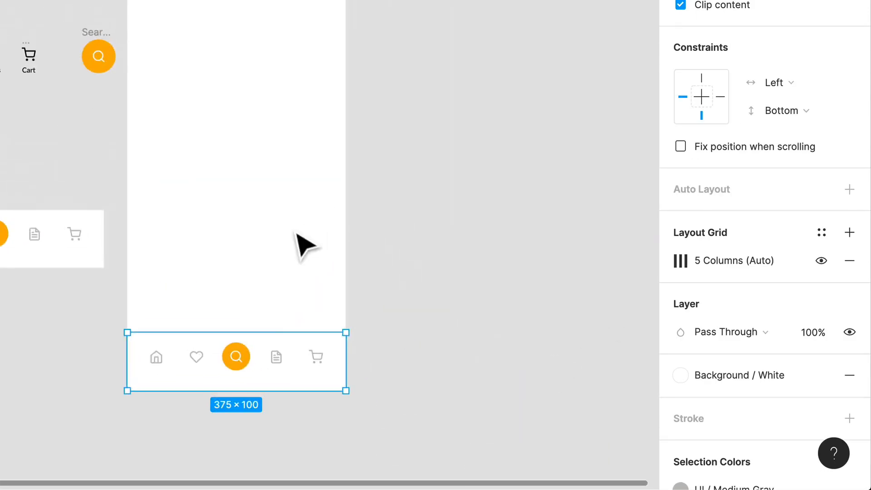
{"action": "left_click", "coordinate": [460, 74]}
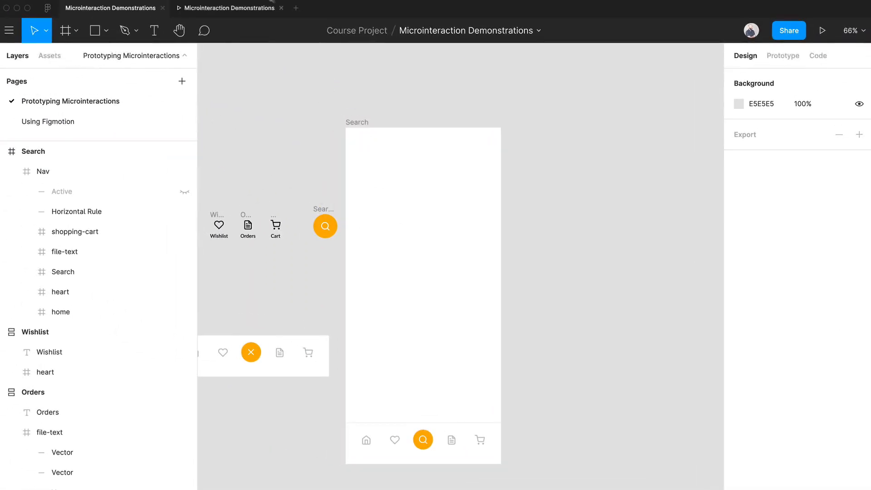
- Restart the prototype preview, test the Search button on the phone-size screen, and return to the design file
{"action": "left_click", "coordinate": [235, 7]}
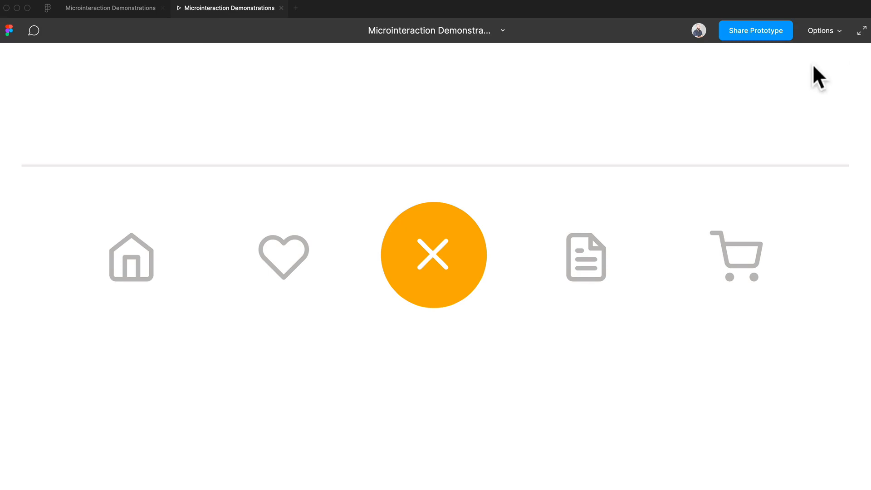
{"action": "key", "text": "r"}
{"action": "left_click", "coordinate": [436, 469]}
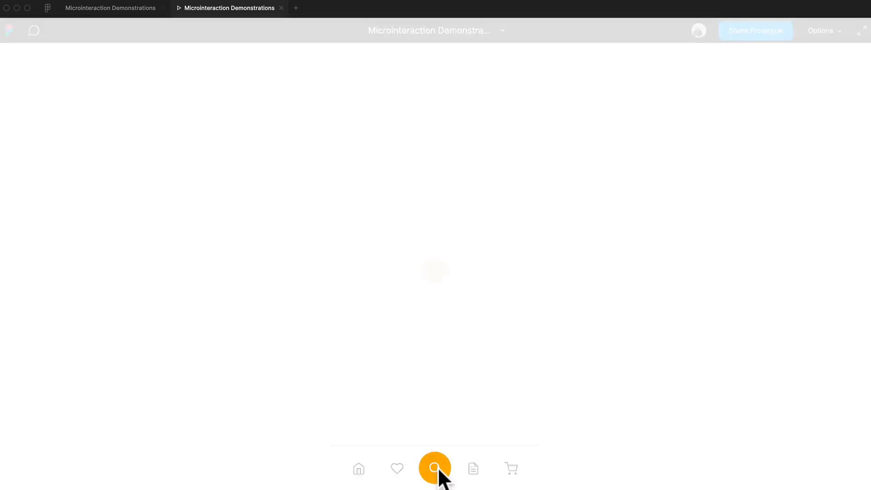
{"action": "left_click", "coordinate": [104, 12]}
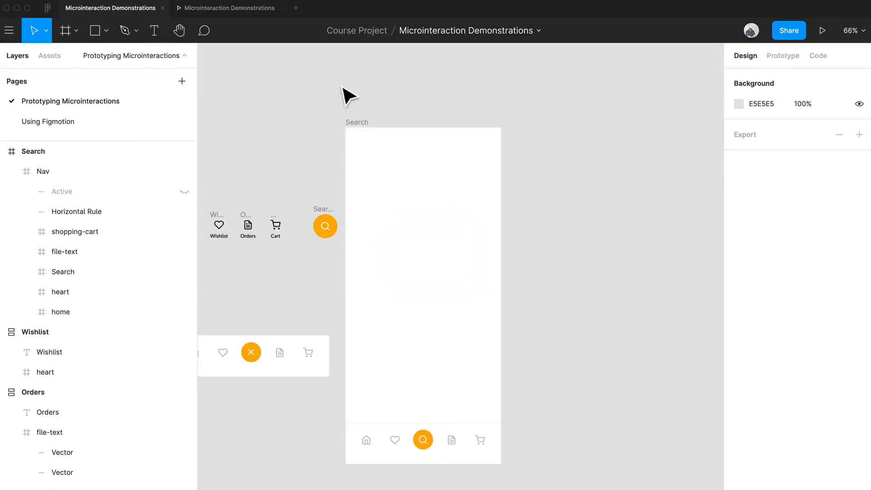
- Duplicate the phone-size Search frame with its Nav beside the original
{"action": "scroll", "coordinate": [347, 267], "scroll_direction": "left", "scroll_amount": 5}
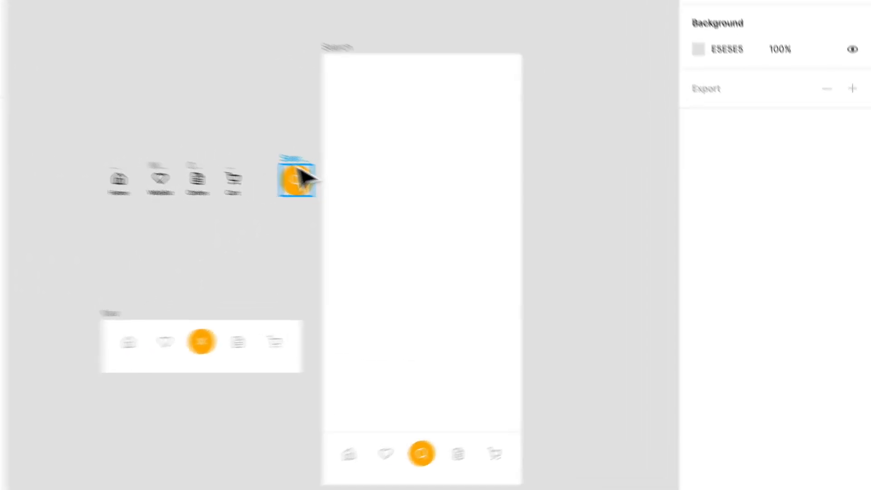
{"action": "left_click", "coordinate": [297, 176]}
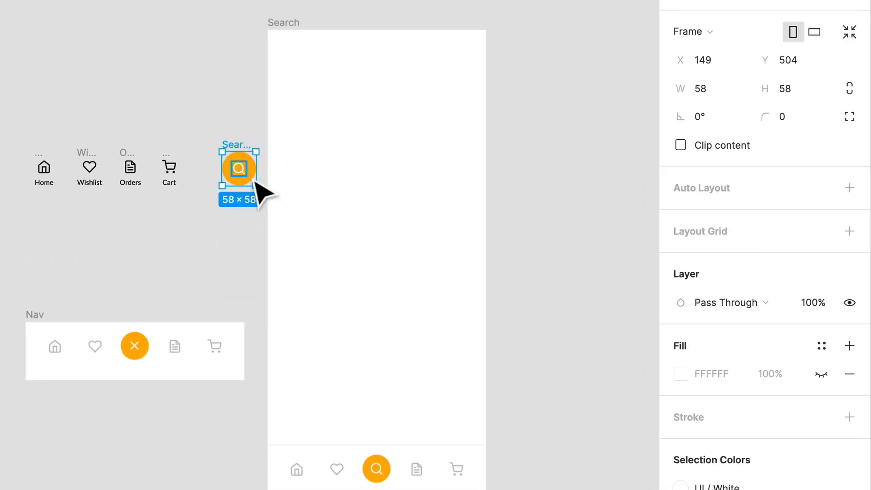
{"action": "left_click", "coordinate": [282, 38]}
{"action": "key", "text": "super+d"}
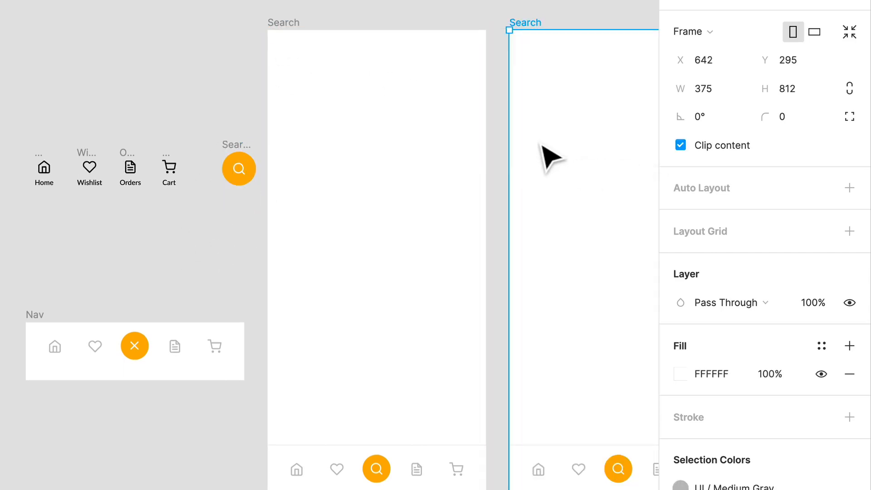
{"action": "left_click_drag", "start_coordinate": [528, 165], "coordinate": [369, 146]}
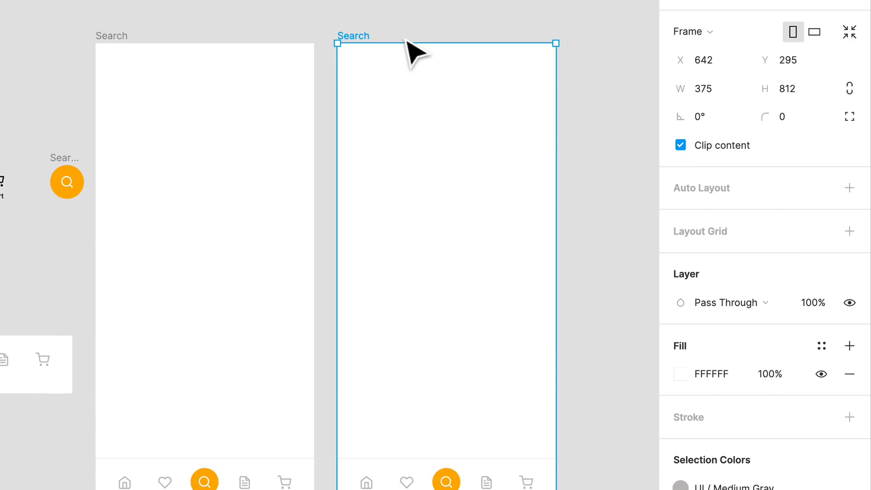
- Replace the Nav in the duplicated Search frame with the remaining Nav that has the orange x button, flush with the bottom edge
{"action": "scroll", "coordinate": [467, 438], "scroll_direction": "down", "scroll_amount": 3}
{"action": "left_click", "coordinate": [469, 435]}
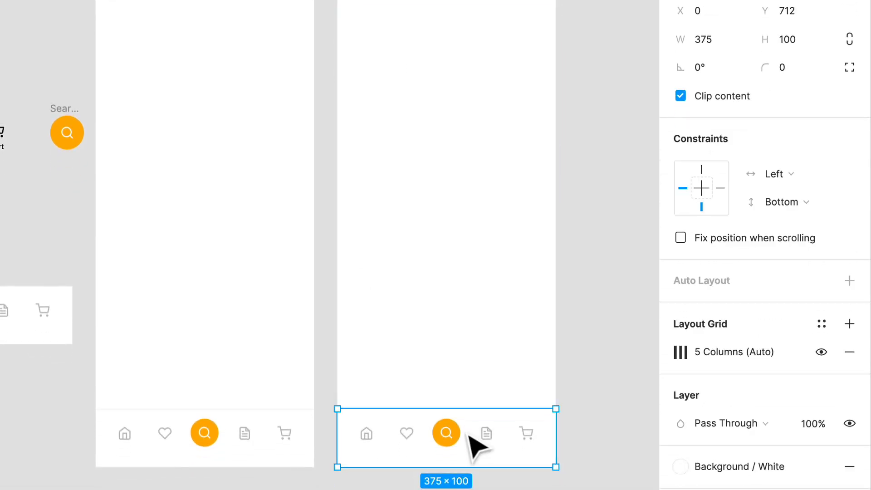
{"action": "key", "text": "Delete"}
{"action": "scroll", "coordinate": [204, 435], "scroll_direction": "left", "scroll_amount": 5}
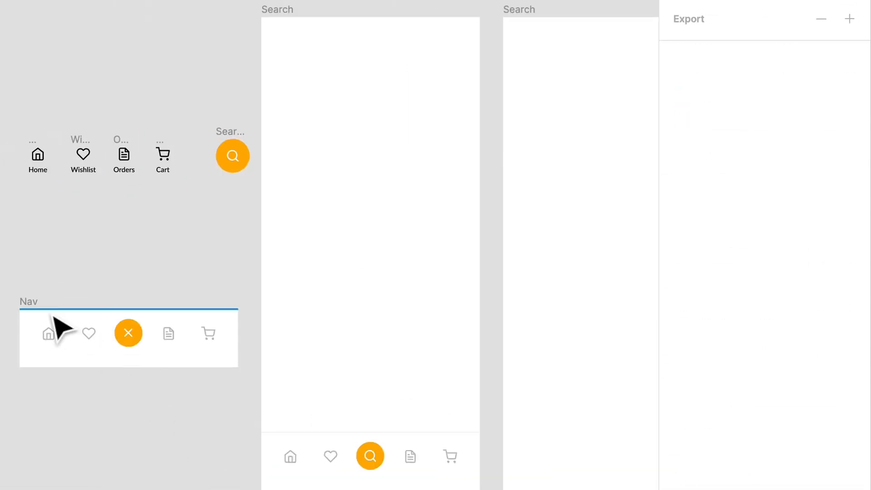
{"action": "left_click_drag", "start_coordinate": [37, 305], "coordinate": [515, 430]}
- Redirect the enlarged Search hover overlay's prototype connection from the x Nav to the second Search frame
{"action": "left_click_drag", "start_coordinate": [203, 259], "coordinate": [81, 310]}
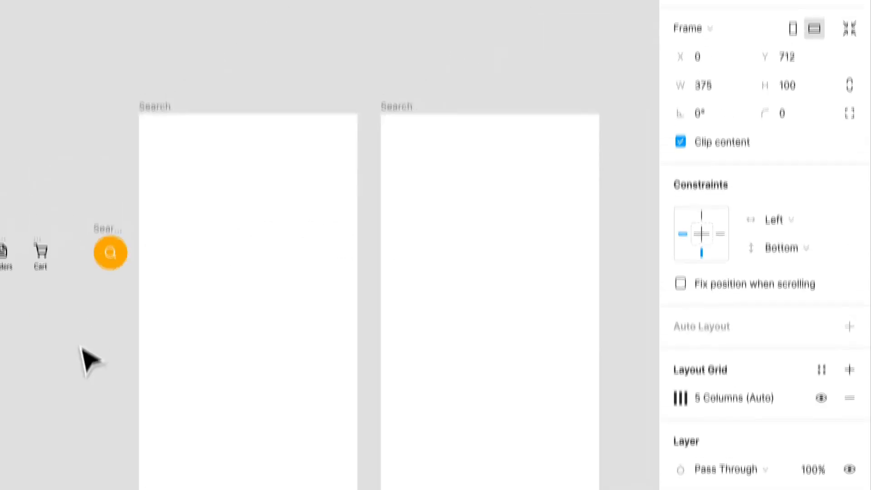
{"action": "left_click", "coordinate": [116, 336]}
{"action": "left_click", "coordinate": [732, 21]}
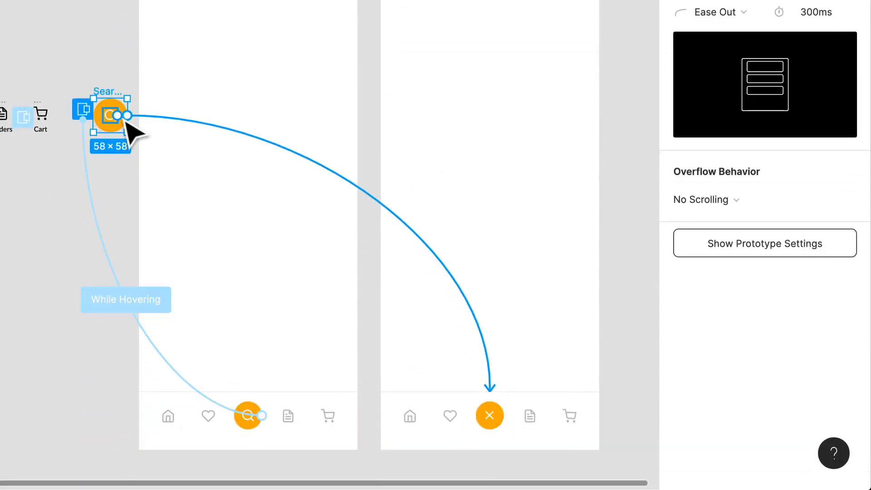
{"action": "left_click_drag", "start_coordinate": [492, 391], "coordinate": [401, 55]}
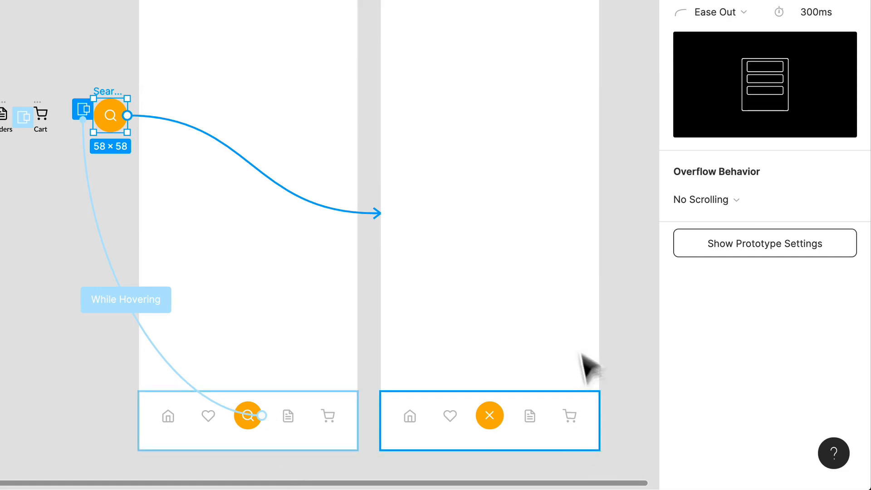
- Draw a new frame about 304 × 106 and place it in the upper part of the second Search frame
{"action": "left_click_drag", "start_coordinate": [578, 324], "coordinate": [418, 336]}
{"action": "left_click", "coordinate": [530, 165]}
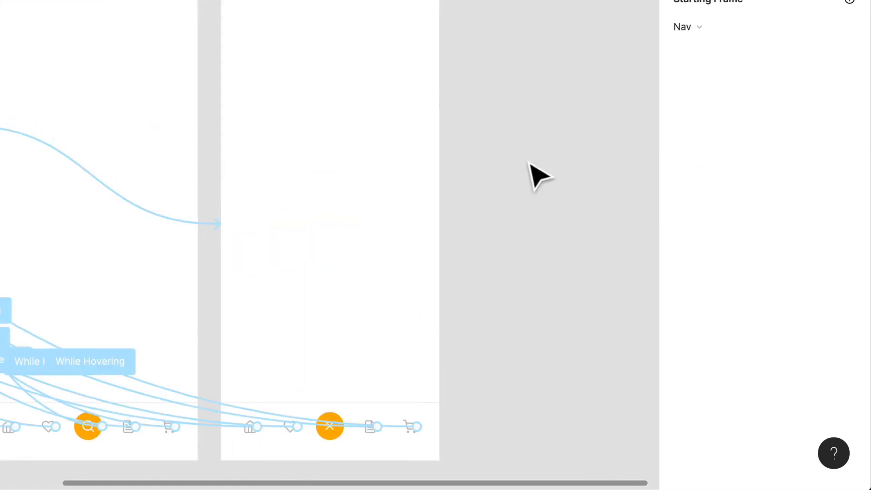
{"action": "key", "text": "f"}
{"action": "left_click_drag", "start_coordinate": [245, 23], "coordinate": [423, 86]}
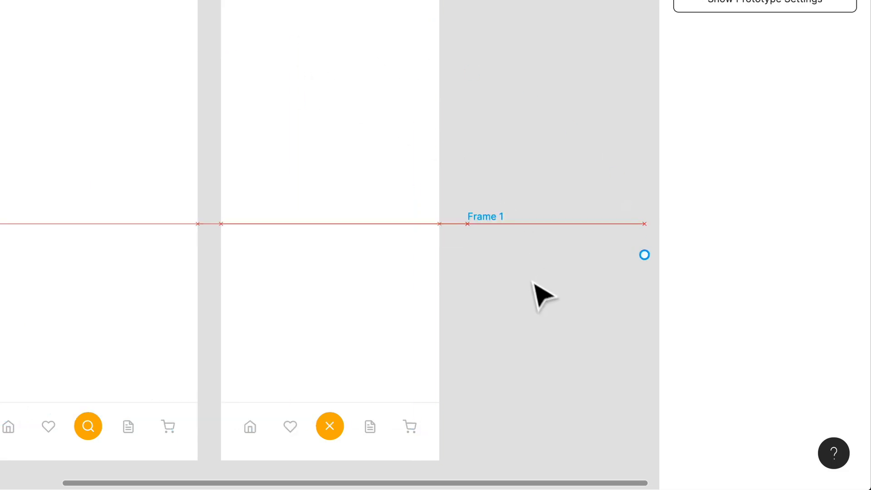
{"action": "left_click_drag", "start_coordinate": [534, 282], "coordinate": [284, 98]}
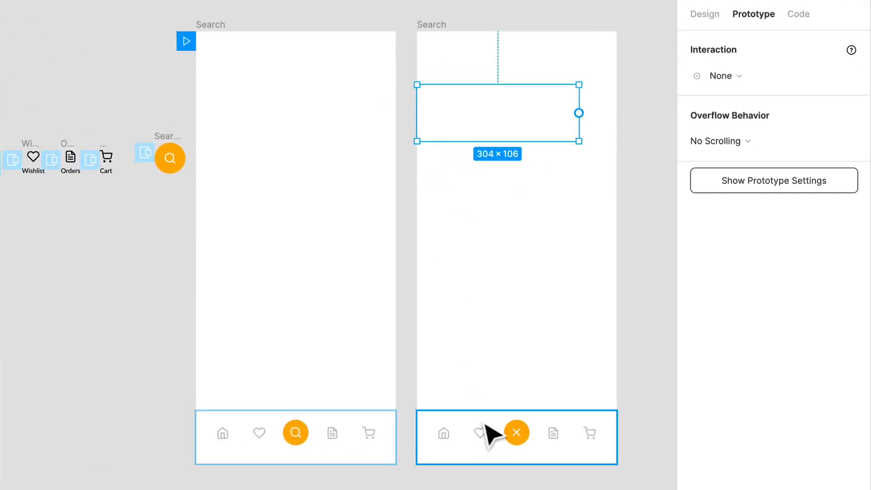
- Try moving the x Nav back outside the Search frames and deleting the second Search frame
{"action": "left_click_drag", "start_coordinate": [484, 423], "coordinate": [175, 377]}
{"action": "left_click_drag", "start_coordinate": [268, 354], "coordinate": [256, 367]}
{"action": "left_click", "coordinate": [602, 41]}
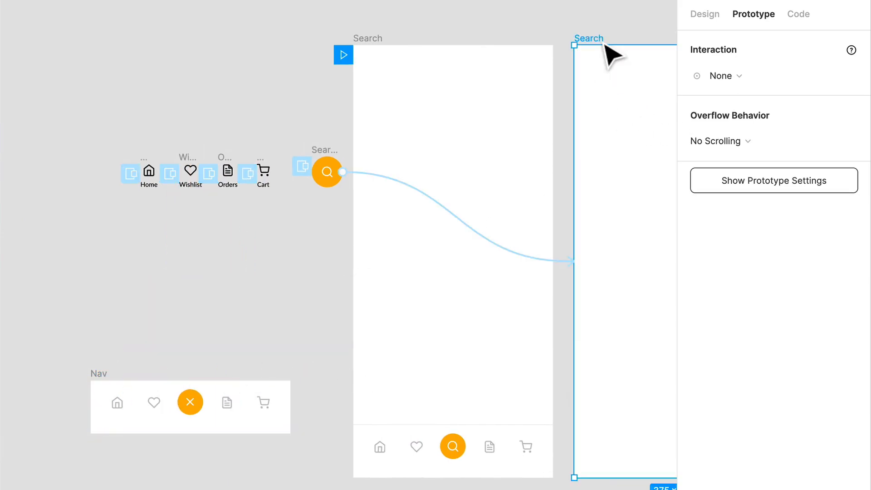
{"action": "key", "text": "Delete"}
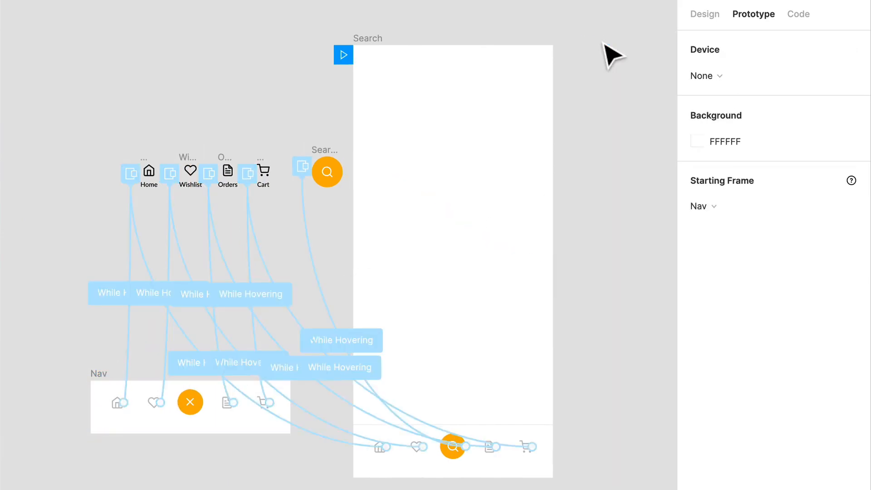
{"action": "left_click", "coordinate": [322, 178]}
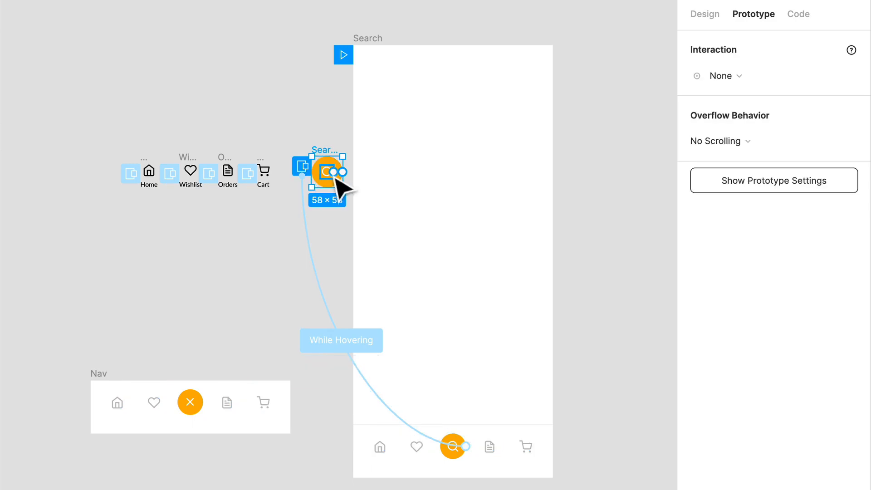
{"action": "left_click", "coordinate": [384, 168]}
- Undo the deletion of the second Search frame and the move of the x Nav
{"action": "key", "text": "ctrl+z"}
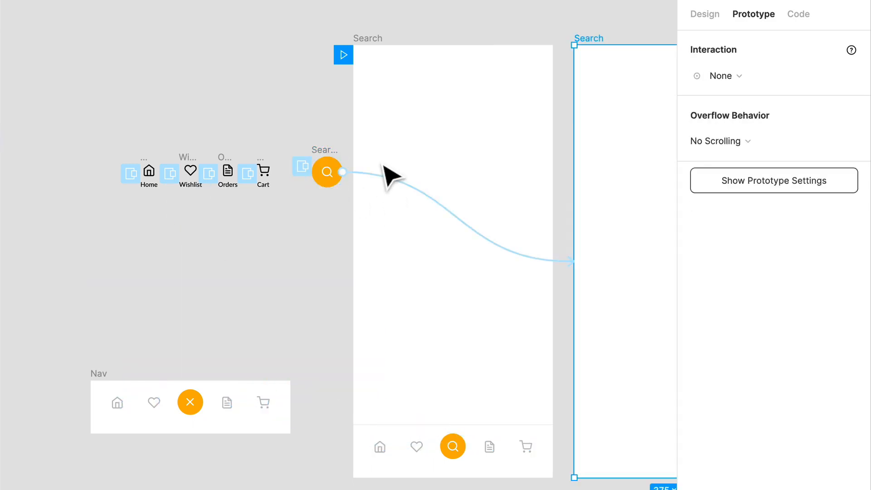
{"action": "key", "text": "ctrl+z"}
{"action": "key", "text": "ctrl+z"}
- Move the new inner frame away from the second Search frame's edge and extend it downward to about 304 × 527
{"action": "left_click_drag", "start_coordinate": [529, 254], "coordinate": [233, 313]}
{"action": "left_click_drag", "start_coordinate": [418, 189], "coordinate": [438, 172]}
{"action": "left_click_drag", "start_coordinate": [437, 225], "coordinate": [434, 429]}
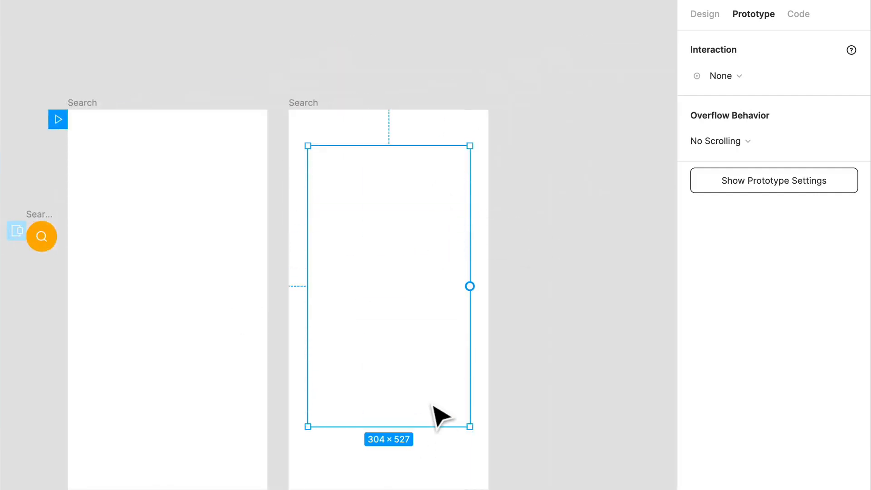
- Set the second Search frame's fill to 000000 at 60% opacity
{"action": "left_click", "coordinate": [746, 73]}
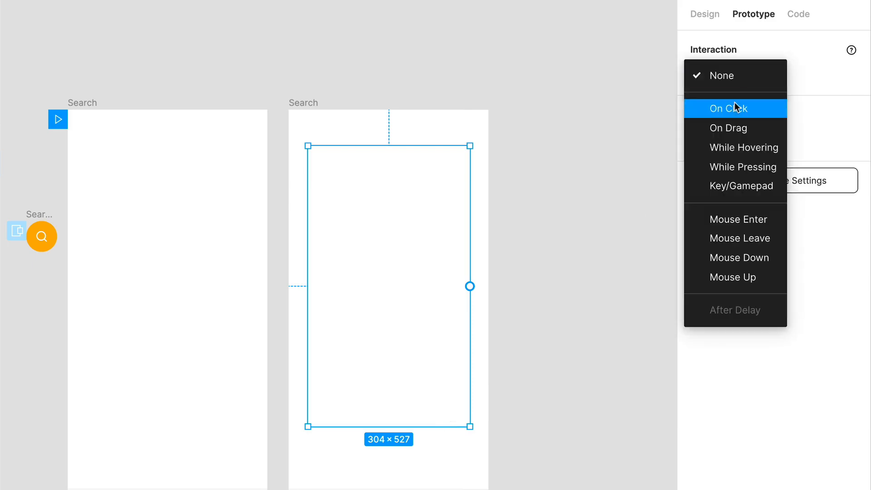
{"action": "left_click", "coordinate": [697, 18]}
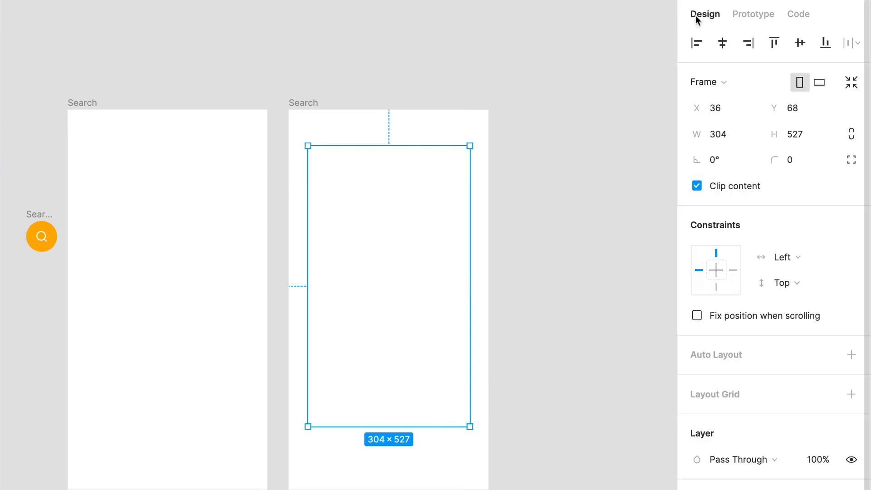
{"action": "key", "text": "Escape"}
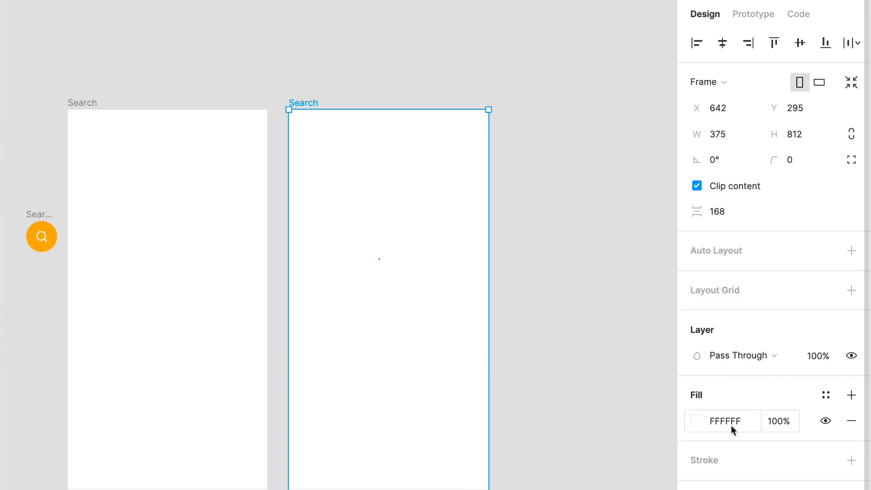
{"action": "left_click", "coordinate": [731, 425]}
{"action": "type", "text": "00"}
{"action": "key", "text": "Return"}
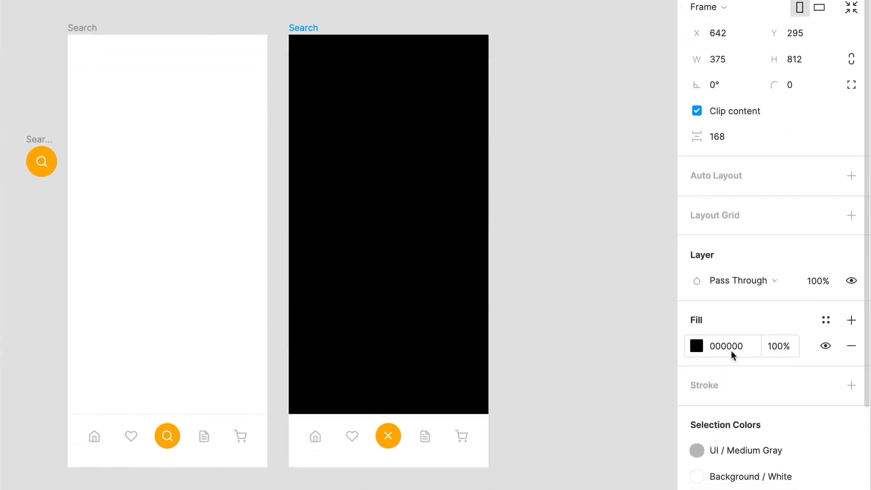
{"action": "left_click", "coordinate": [774, 355]}
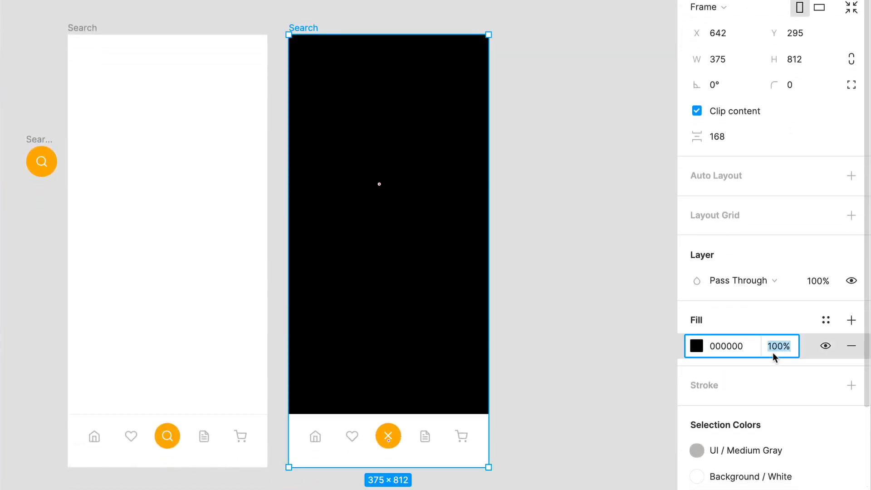
{"action": "key", "text": "Return"}
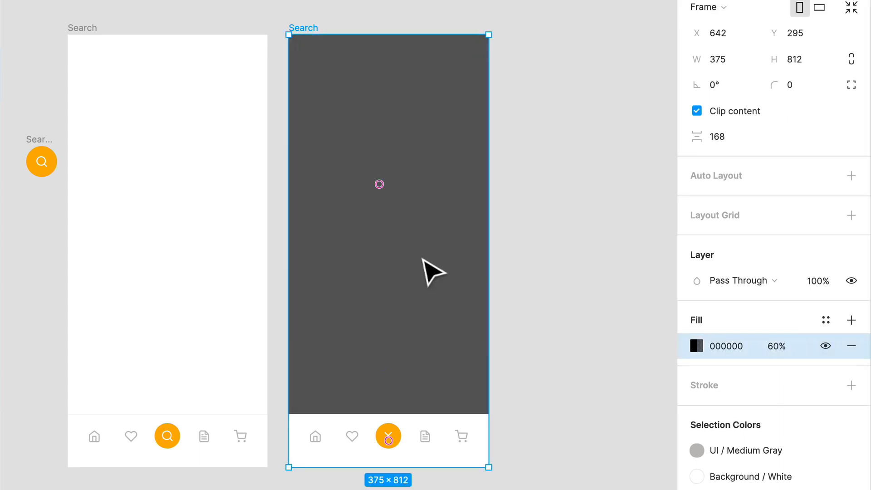
- Give the inner frame of the second Search screen an FFFFFF fill and a corner radius of 10
{"action": "left_click", "coordinate": [422, 261]}
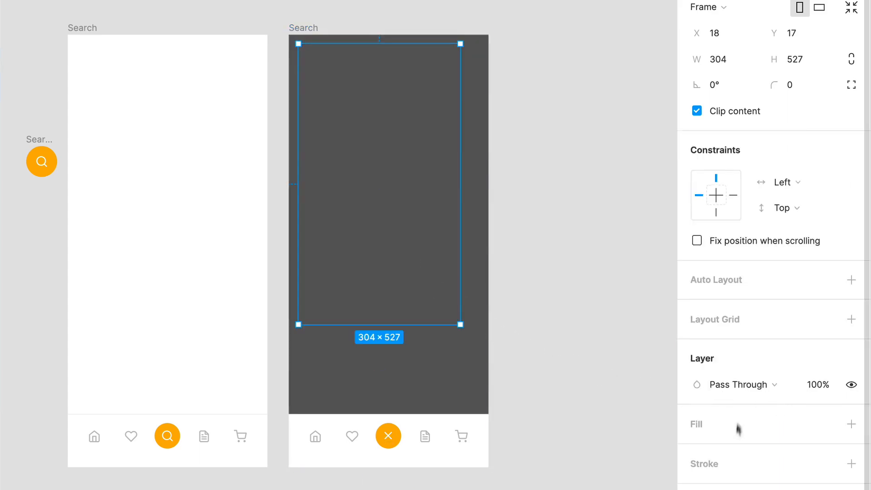
{"action": "left_click", "coordinate": [850, 425]}
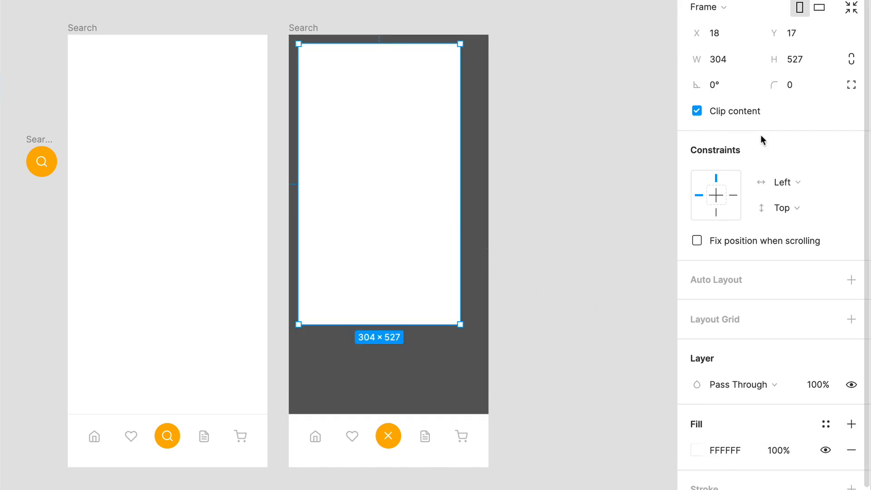
{"action": "key", "text": "Return"}
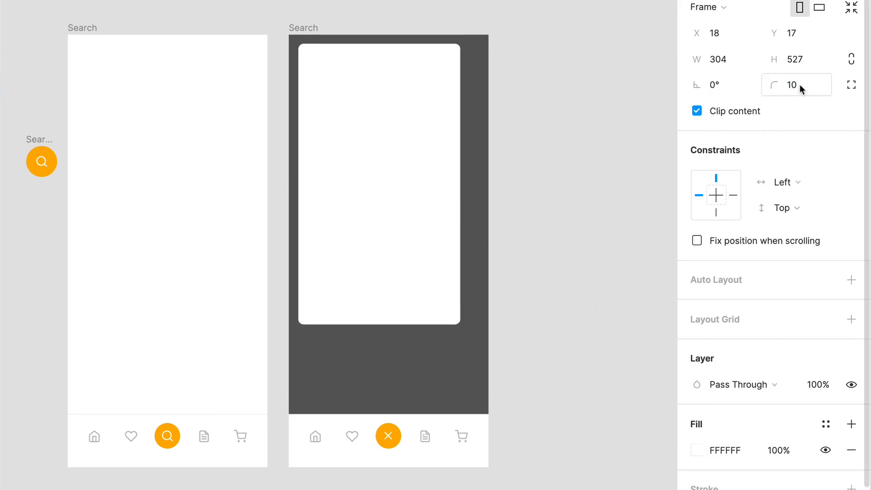
- Reposition the white inner frame to about X 25, Y 20 and enlarge it to about 328 × 628
{"action": "left_click_drag", "start_coordinate": [443, 174], "coordinate": [439, 179]}
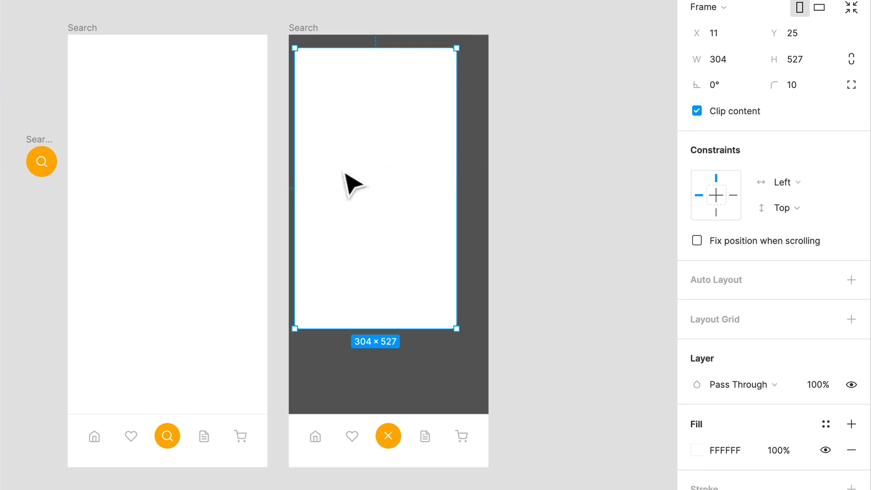
{"action": "left_click_drag", "start_coordinate": [375, 187], "coordinate": [388, 186]}
{"action": "left_click_drag", "start_coordinate": [469, 255], "coordinate": [475, 255]}
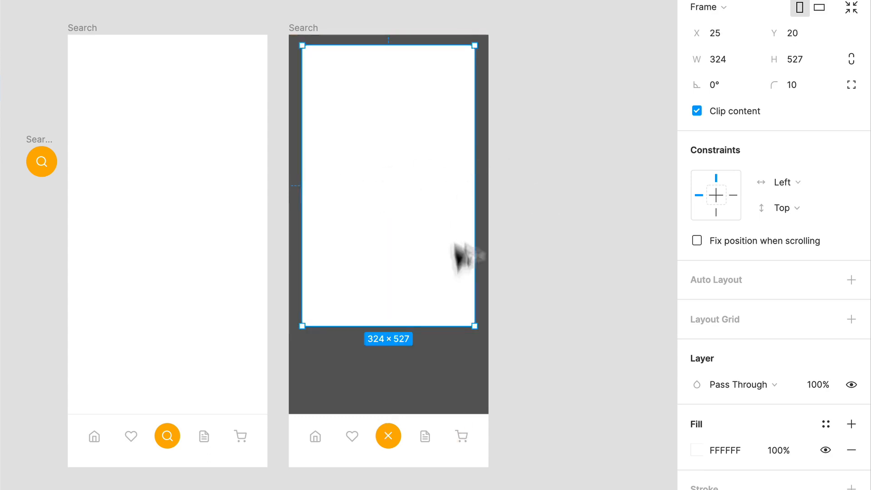
{"action": "left_click_drag", "start_coordinate": [438, 342], "coordinate": [460, 396]}
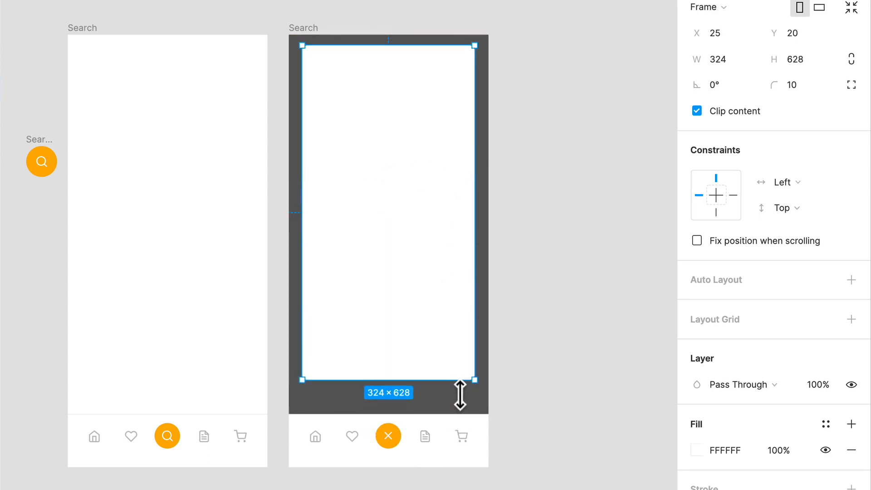
{"action": "scroll", "coordinate": [427, 273], "scroll_direction": "up", "scroll_amount": 3}
{"action": "left_click", "coordinate": [563, 222]}
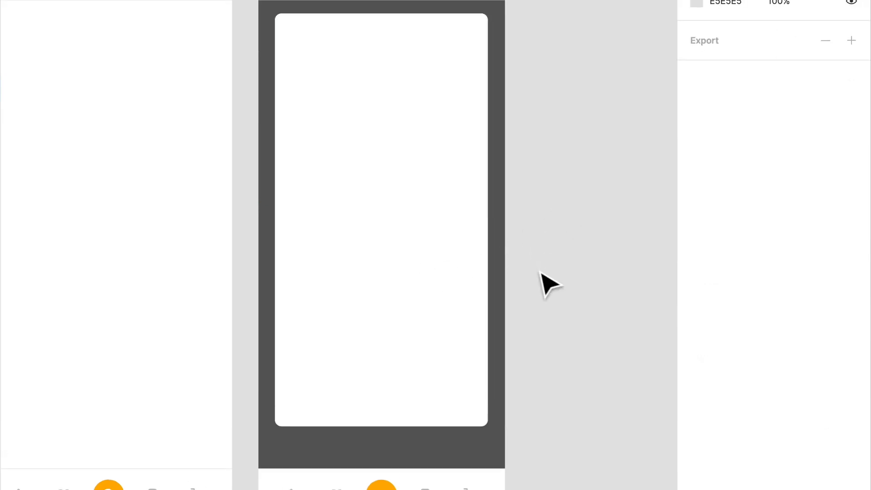
{"action": "left_click", "coordinate": [482, 202]}
{"action": "left_click_drag", "start_coordinate": [505, 172], "coordinate": [502, 171]}
{"action": "left_click", "coordinate": [572, 146]}
- Draw a search bar frame of about 272 × 58 near the upper edge of the white panel and name it Search
{"action": "scroll", "coordinate": [519, 227], "scroll_direction": "up", "scroll_amount": 2}
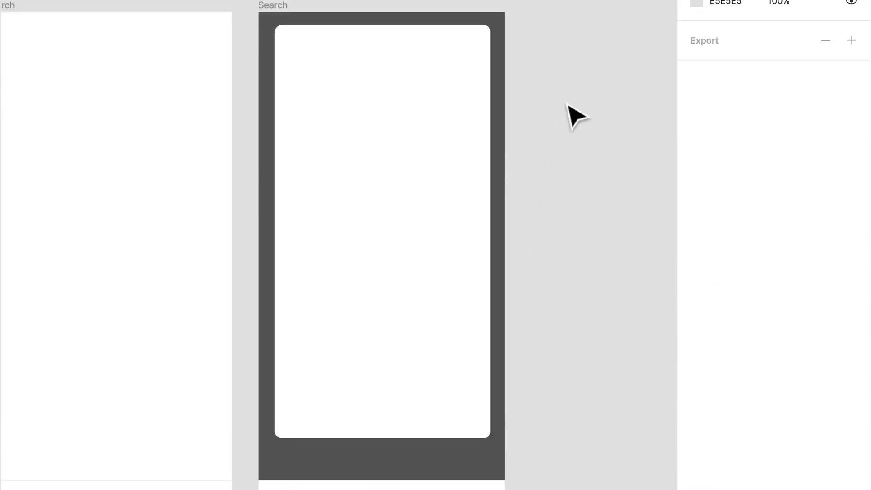
{"action": "key", "text": "f"}
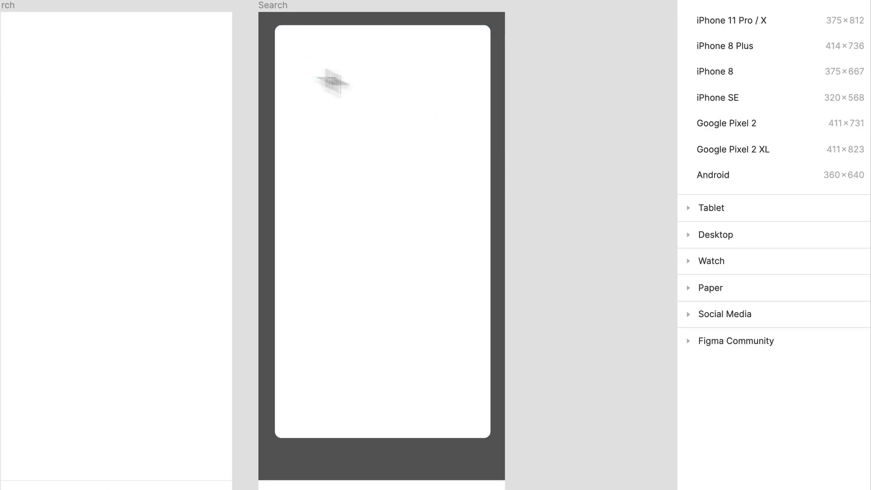
{"action": "left_click_drag", "start_coordinate": [291, 51], "coordinate": [471, 89]}
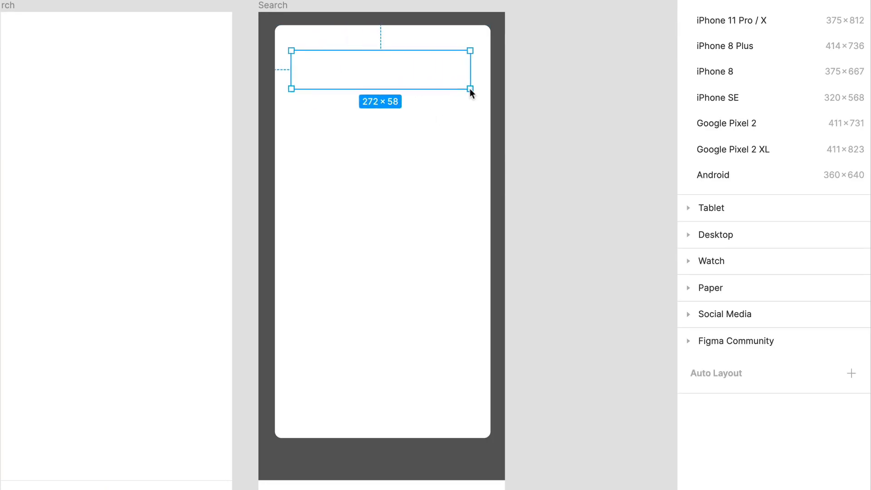
{"action": "key", "text": "super+r"}
{"action": "type", "text": "Se"}
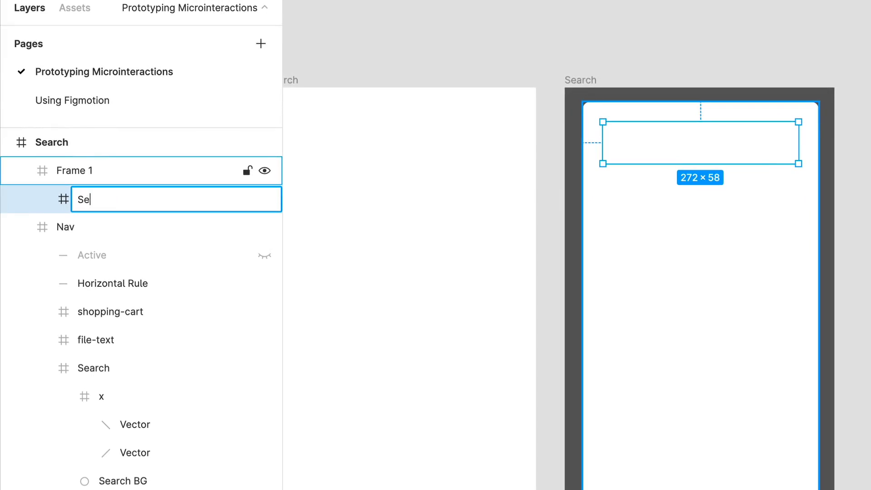
{"action": "key", "text": "Return"}
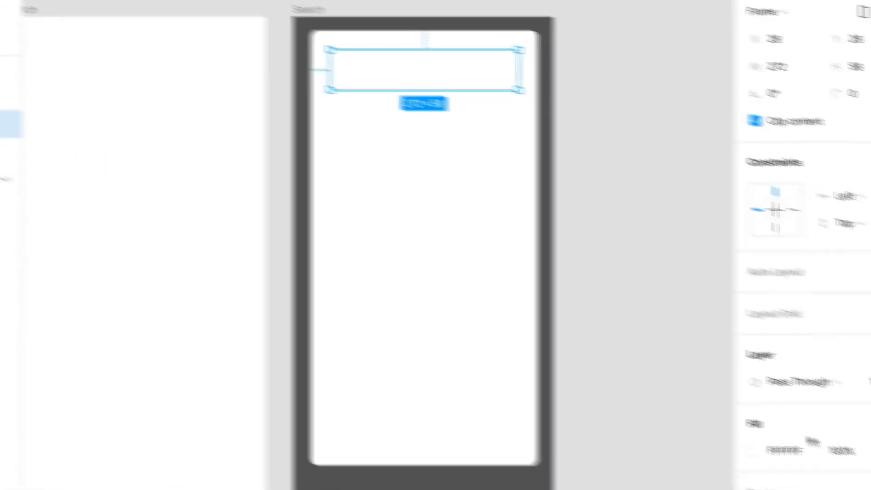
- Set the search bar frame's fill to 000000 at 4% opacity
{"action": "left_click", "coordinate": [733, 428]}
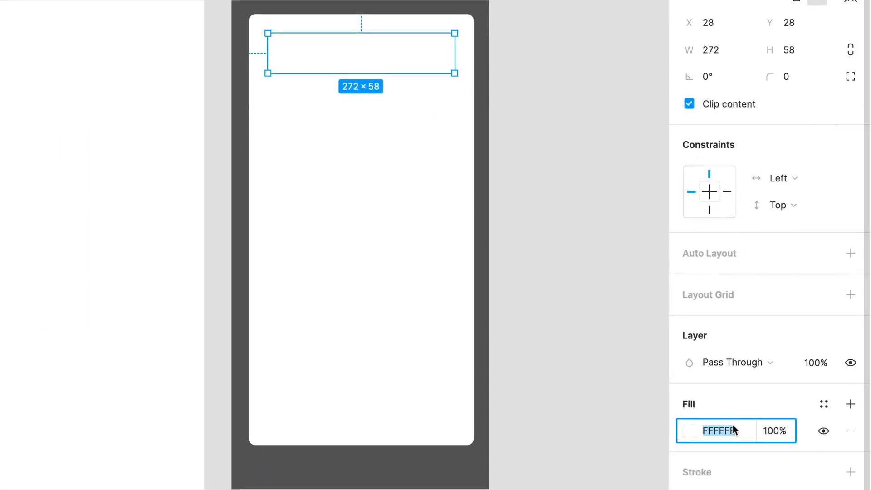
{"action": "type", "text": "00"}
{"action": "key", "text": "Return"}
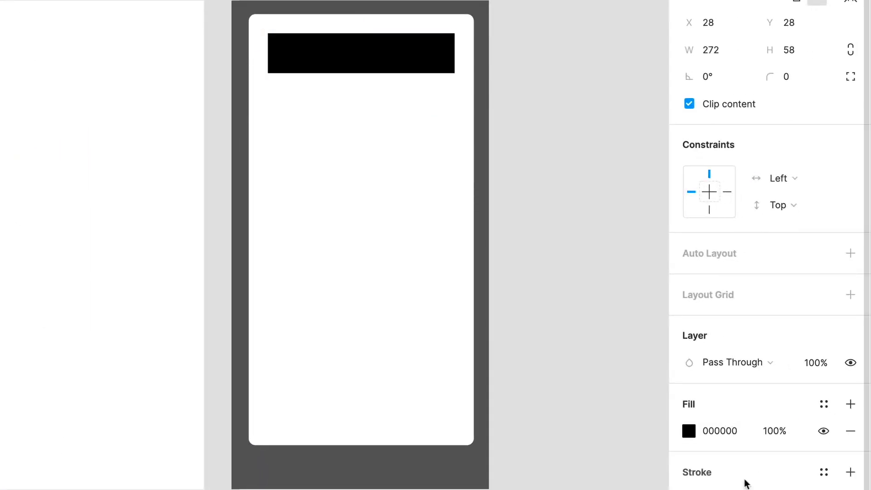
{"action": "left_click", "coordinate": [773, 436]}
{"action": "type", "text": "4"}
{"action": "key", "text": "Return"}
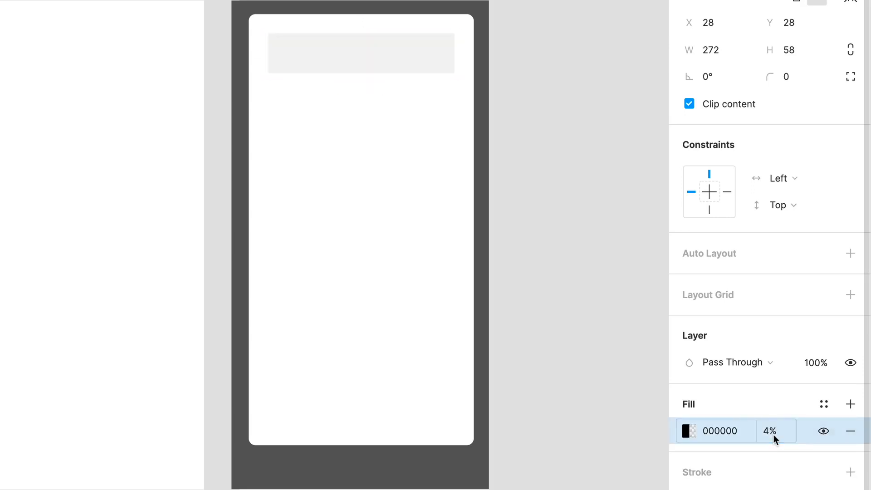
- Copy the magnifier icon from the standalone orange Search component into the grey search bar
{"action": "scroll", "coordinate": [380, 77], "scroll_direction": "up", "scroll_amount": 1}
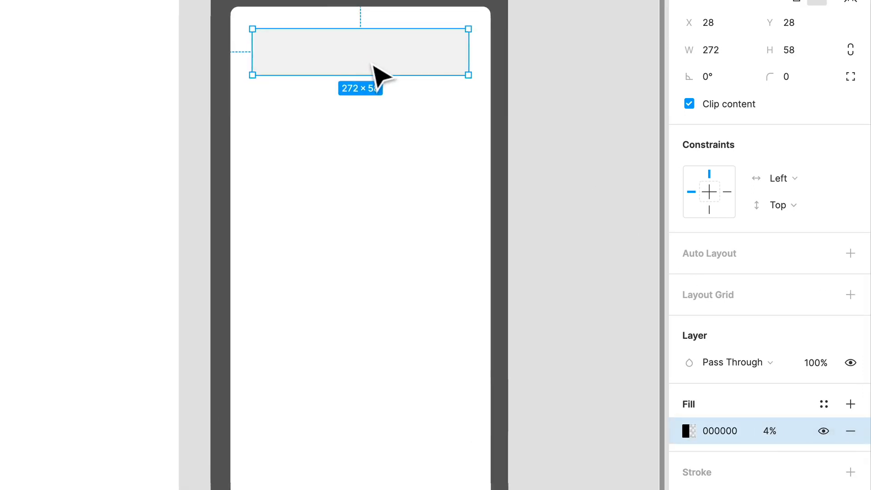
{"action": "scroll", "coordinate": [381, 77], "scroll_direction": "down", "scroll_amount": 5}
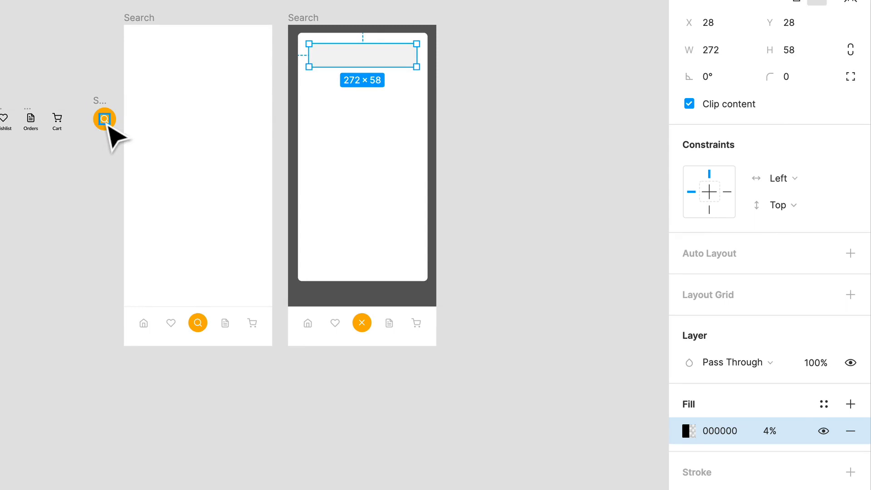
{"action": "left_click", "coordinate": [107, 125]}
{"action": "scroll", "coordinate": [370, 89], "scroll_direction": "up", "scroll_amount": 5}
{"action": "scroll", "coordinate": [318, 64], "scroll_direction": "down", "scroll_amount": 2}
{"action": "left_click", "coordinate": [305, 59]}
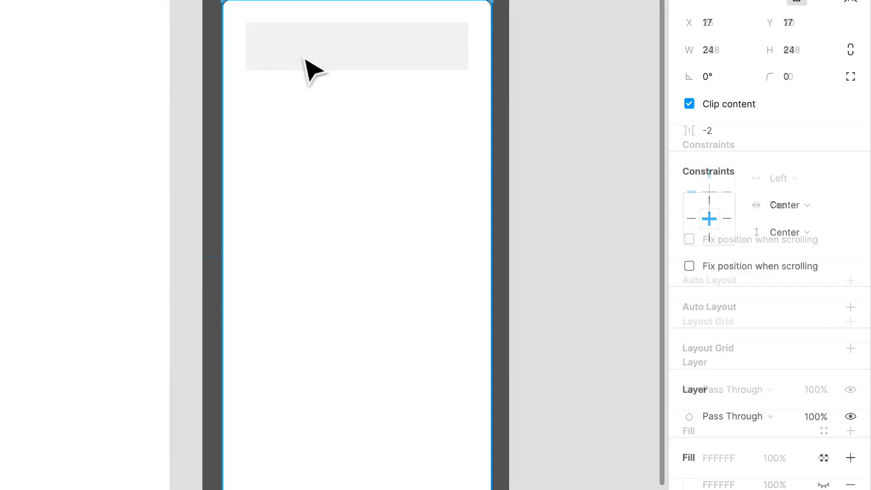
{"action": "double_click", "coordinate": [305, 59]}
{"action": "key", "text": "ctrl+v"}
- Detach the UI / White stroke style from both vectors of the pasted search icon and set their stroke to 000000
{"action": "scroll", "coordinate": [304, 66], "scroll_direction": "up", "scroll_amount": 5}
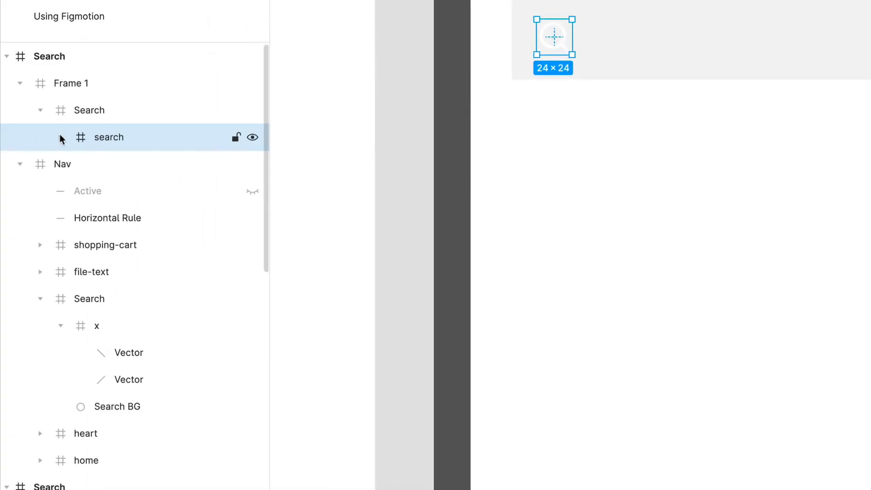
{"action": "left_click", "coordinate": [60, 137]}
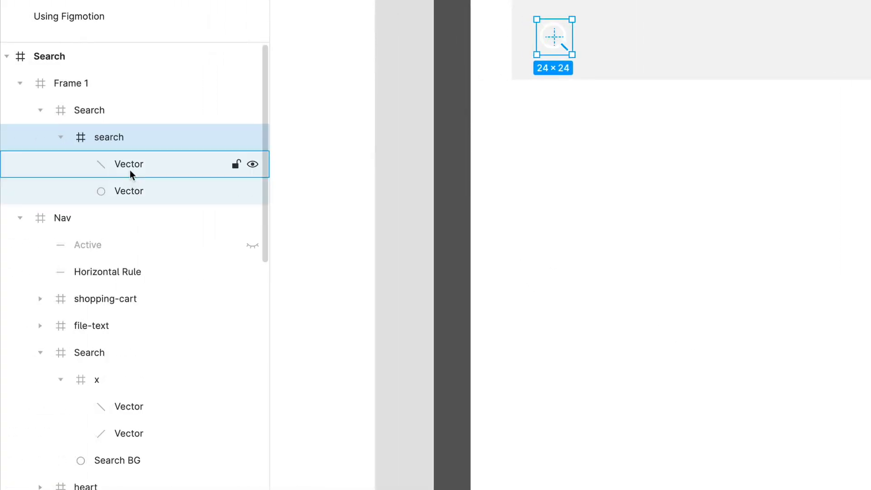
{"action": "left_click", "coordinate": [131, 168]}
{"action": "left_click", "coordinate": [135, 190], "text": "shift"}
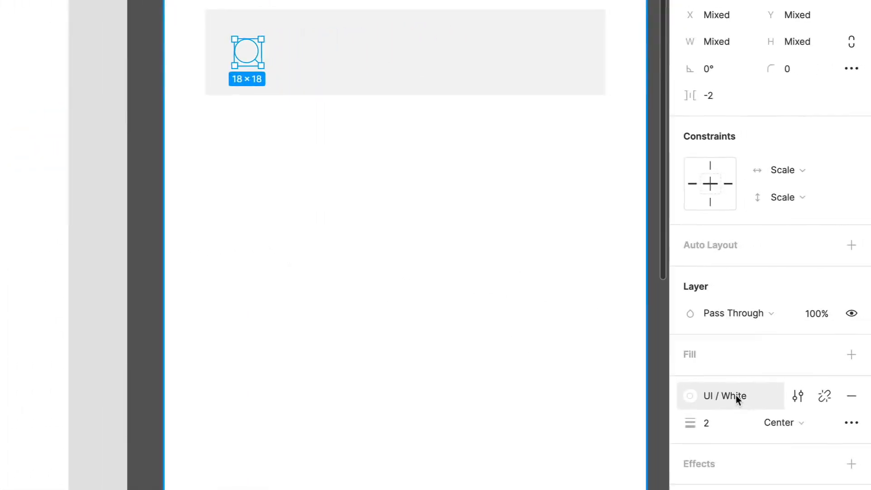
{"action": "left_click", "coordinate": [735, 395]}
{"action": "left_click", "coordinate": [822, 397]}
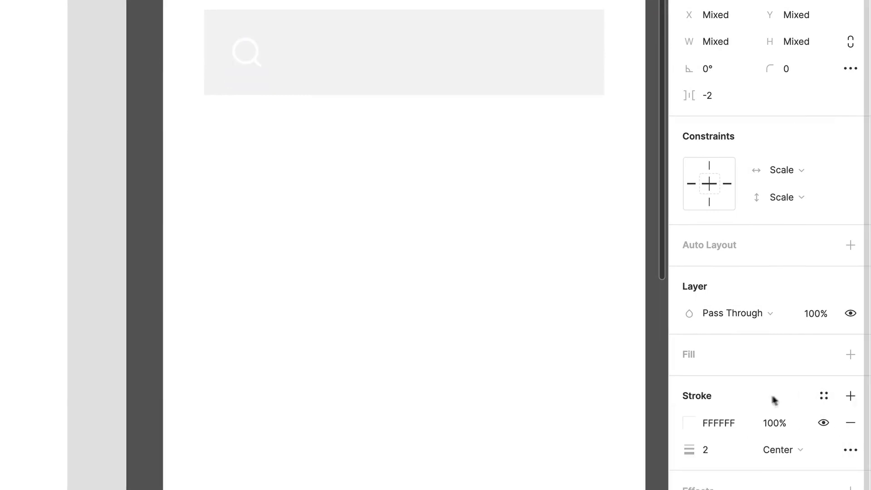
{"action": "left_click", "coordinate": [740, 424]}
{"action": "type", "text": "000"}
{"action": "key", "text": "Return"}
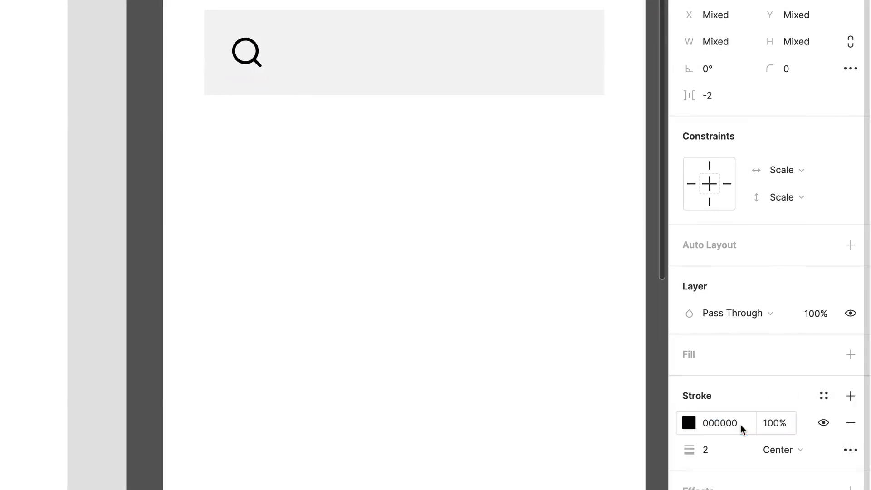
- Round the search bar frame's corners with a radius of 10
{"action": "left_click", "coordinate": [347, 123]}
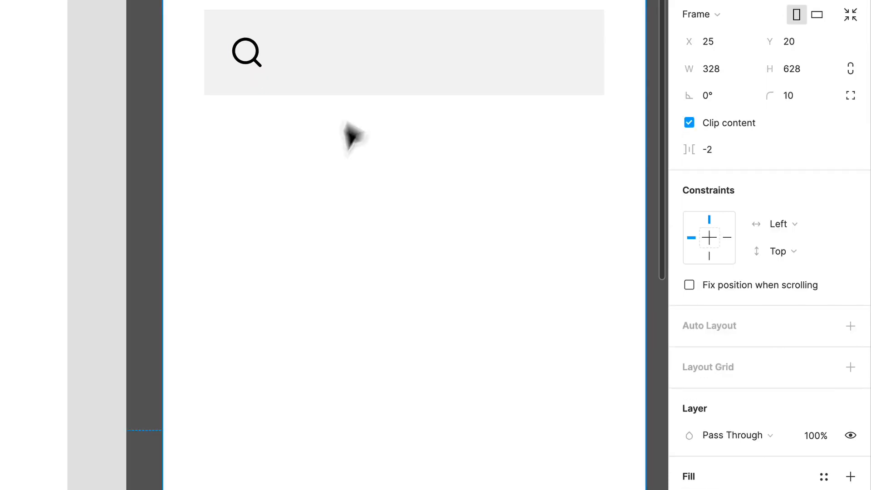
{"action": "left_click", "coordinate": [350, 82]}
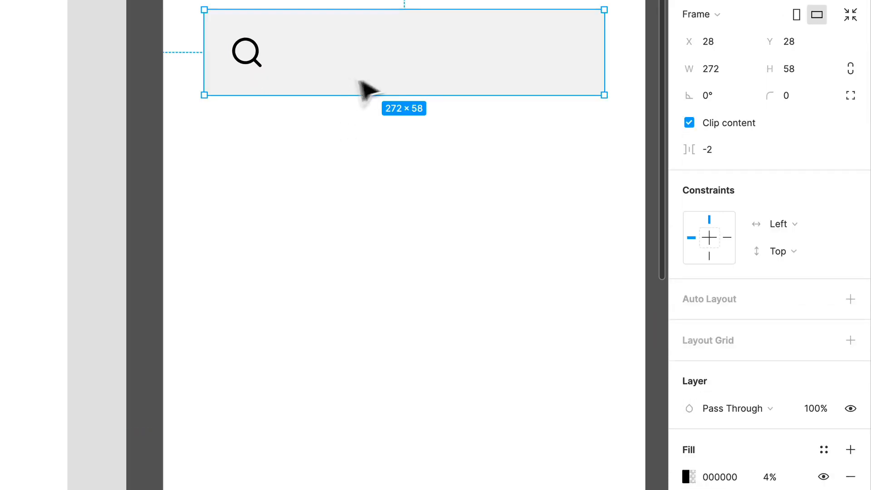
{"action": "left_click", "coordinate": [800, 94]}
{"action": "type", "text": "10"}
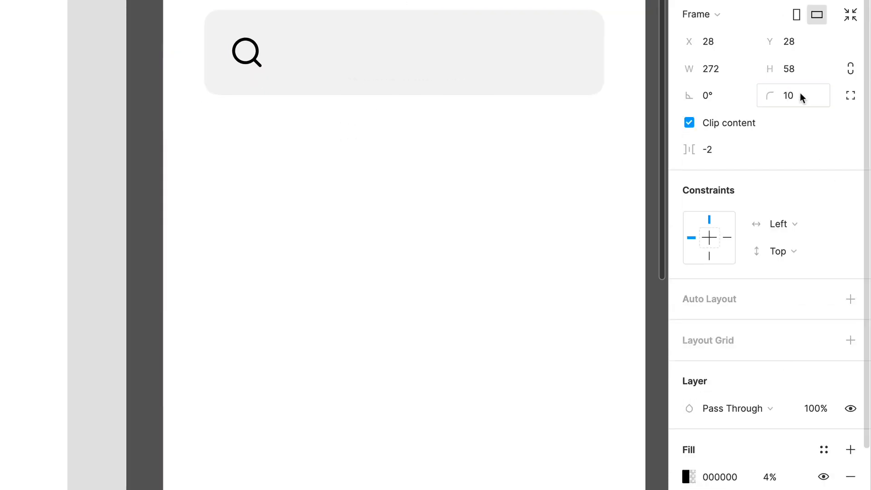
{"action": "key", "text": "Return"}
- Add a left-aligned "Search" text in a box of about 142 × 24 beside the icon in the search bar
{"action": "scroll", "coordinate": [387, 136], "scroll_direction": "down", "scroll_amount": 3}
{"action": "left_click", "coordinate": [348, 2]}
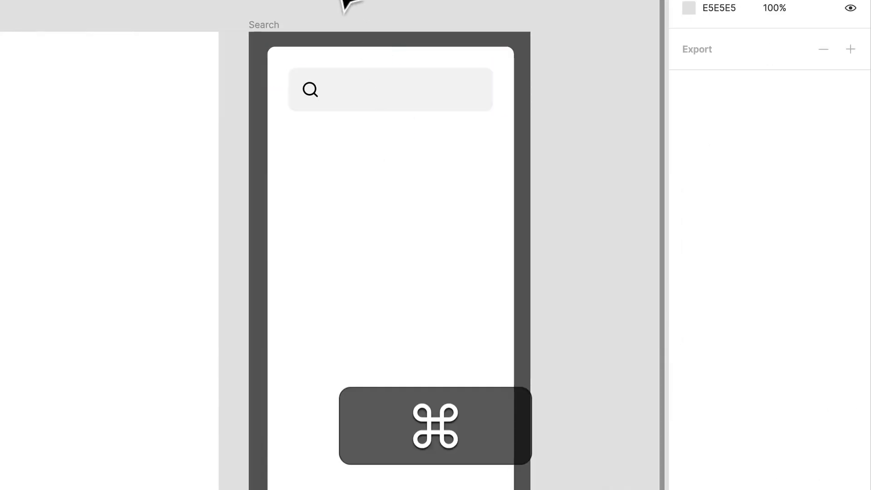
{"action": "key", "text": "t"}
{"action": "scroll", "coordinate": [363, 131], "scroll_direction": "up", "scroll_amount": 2}
{"action": "scroll", "coordinate": [373, 140], "scroll_direction": "up", "scroll_amount": 2}
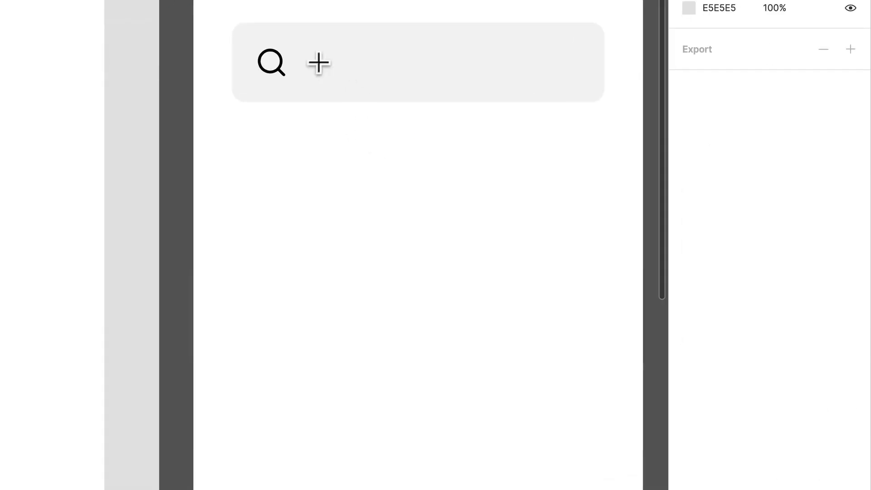
{"action": "left_click_drag", "start_coordinate": [303, 46], "coordinate": [499, 79]}
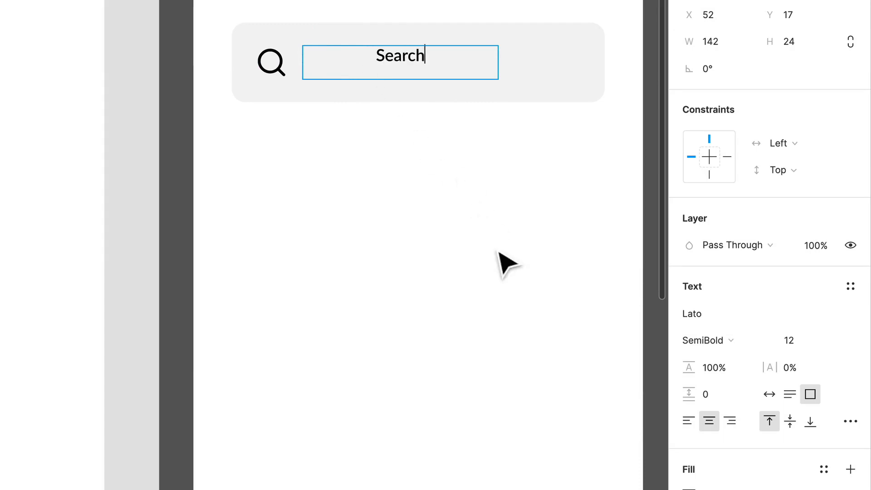
{"action": "left_click", "coordinate": [770, 395]}
{"action": "left_click", "coordinate": [689, 421]}
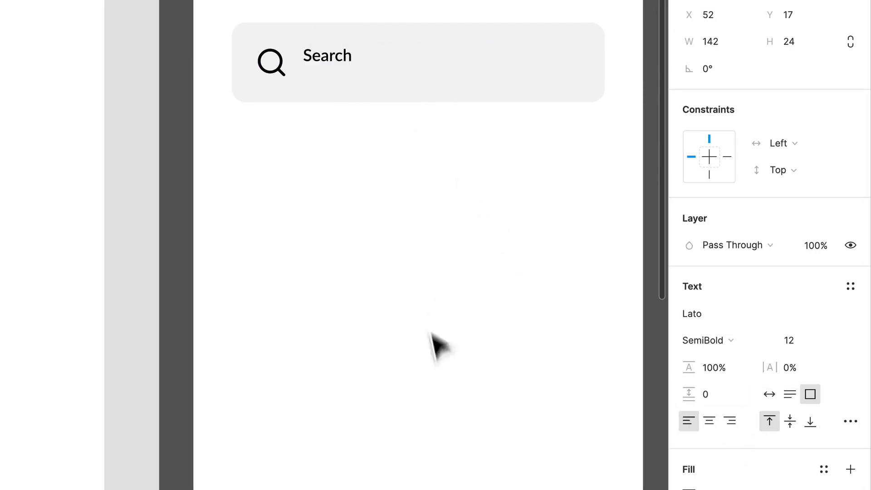
- Set the Search text to size 16 with auto width and move it to about X 55, Y 21 beside the icon
{"action": "left_click", "coordinate": [833, 340]}
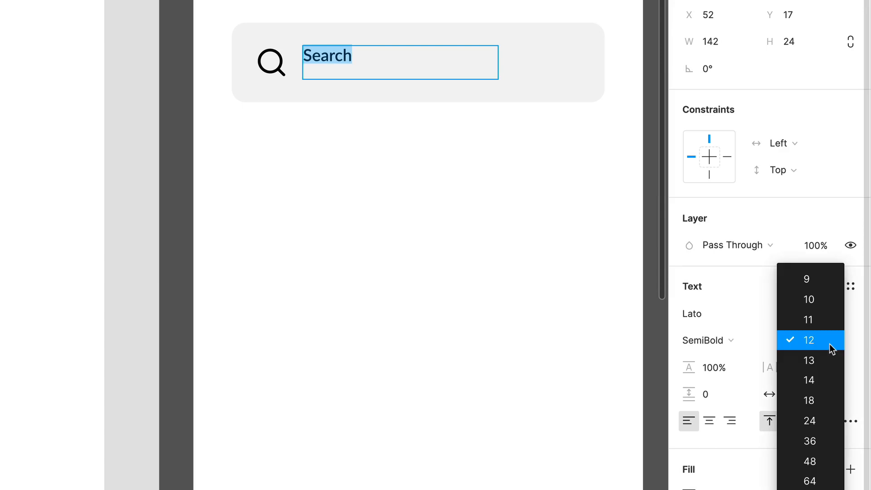
{"action": "left_click", "coordinate": [830, 377]}
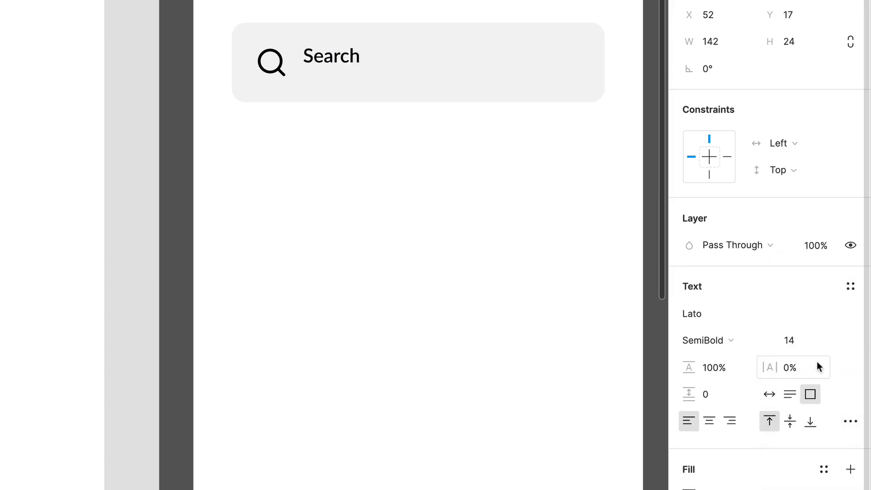
{"action": "left_click", "coordinate": [803, 342]}
{"action": "type", "text": "16"}
{"action": "key", "text": "Return"}
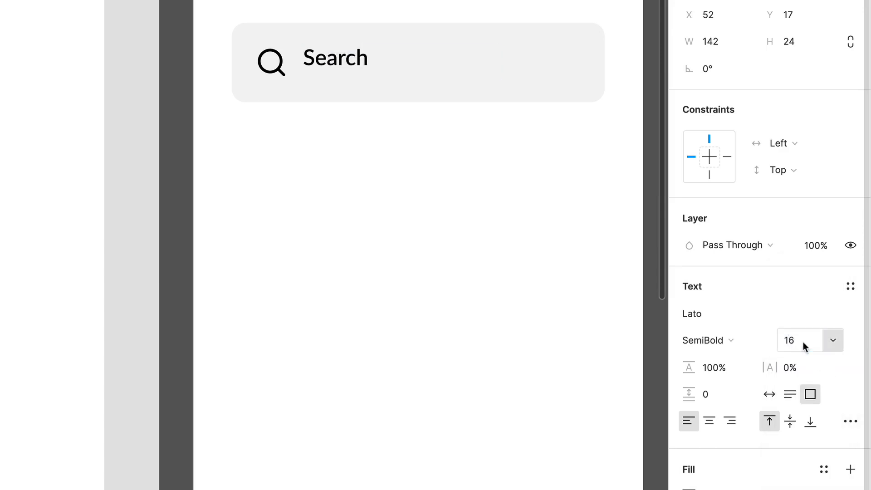
{"action": "left_click", "coordinate": [770, 394]}
{"action": "mouse_move", "coordinate": [364, 70]}
{"action": "left_mouse_down"}
{"action": "mouse_move", "coordinate": [360, 77]}
{"action": "mouse_move", "coordinate": [370, 79]}
{"action": "left_mouse_up"}
- Reduce the Search placeholder text's 000000 fill to 50% opacity
{"action": "left_click", "coordinate": [706, 472]}
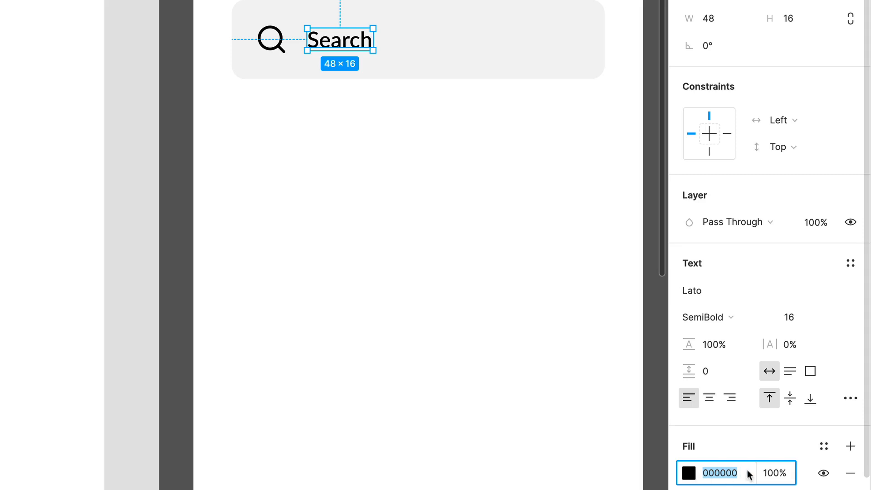
{"action": "left_click", "coordinate": [780, 472]}
{"action": "type", "text": "50"}
{"action": "key", "text": "Return"}
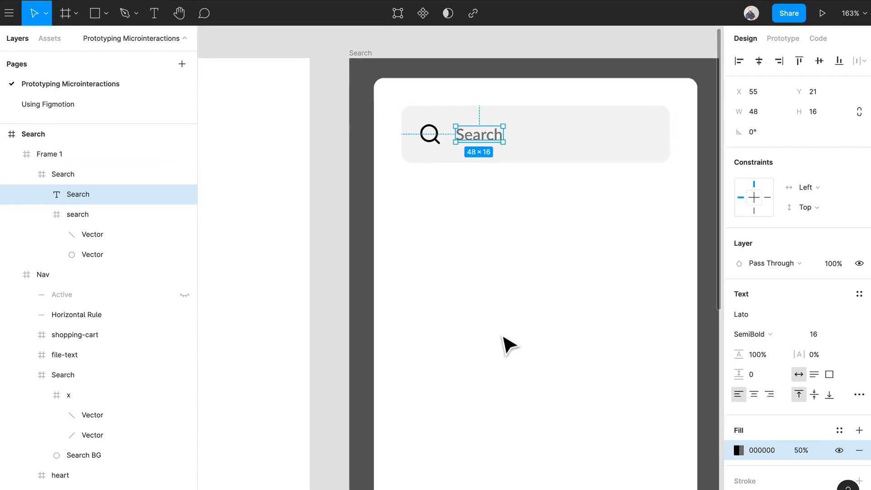
- Copy the white search panel from the dark overlay frame into the plain Search frame and move it down over the navigation bar
{"action": "scroll", "coordinate": [521, 346], "scroll_direction": "down", "scroll_amount": 2}
{"action": "left_click_drag", "start_coordinate": [544, 352], "coordinate": [408, 276]}
{"action": "scroll", "coordinate": [402, 268], "scroll_direction": "down", "scroll_amount": 2}
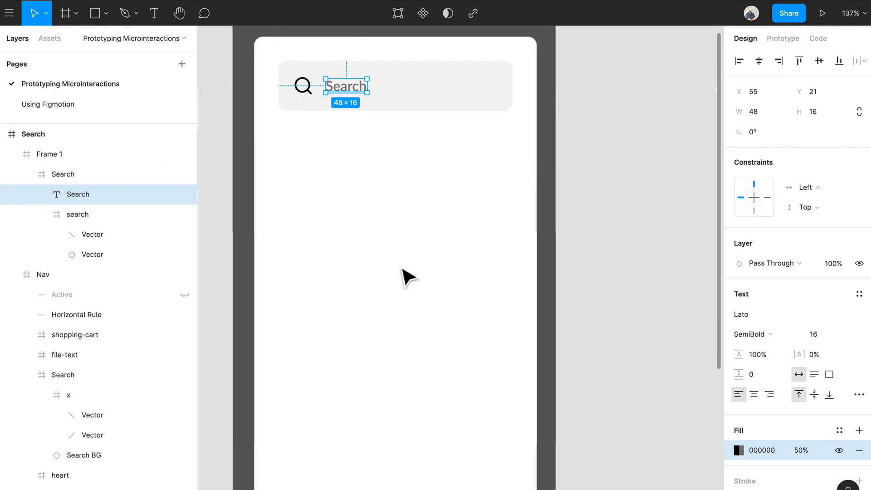
{"action": "left_click", "coordinate": [485, 338]}
{"action": "scroll", "coordinate": [490, 345], "scroll_direction": "down", "scroll_amount": 5}
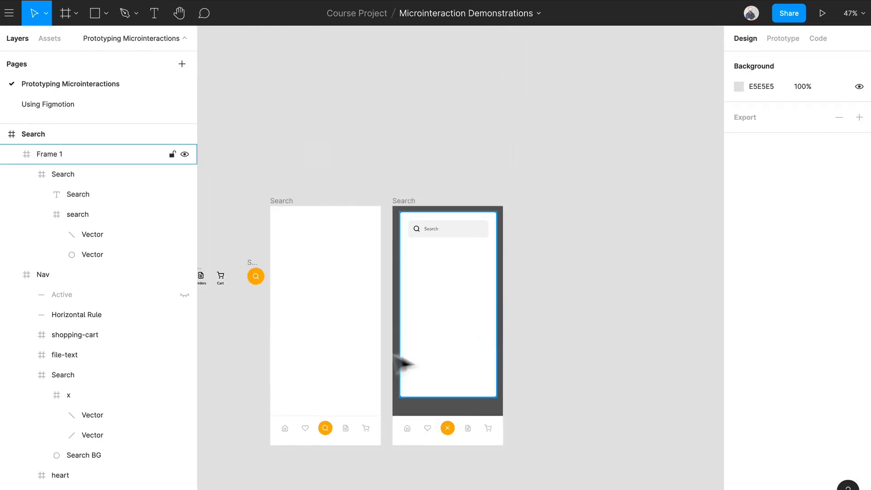
{"action": "scroll", "coordinate": [330, 349], "scroll_direction": "up", "scroll_amount": 2}
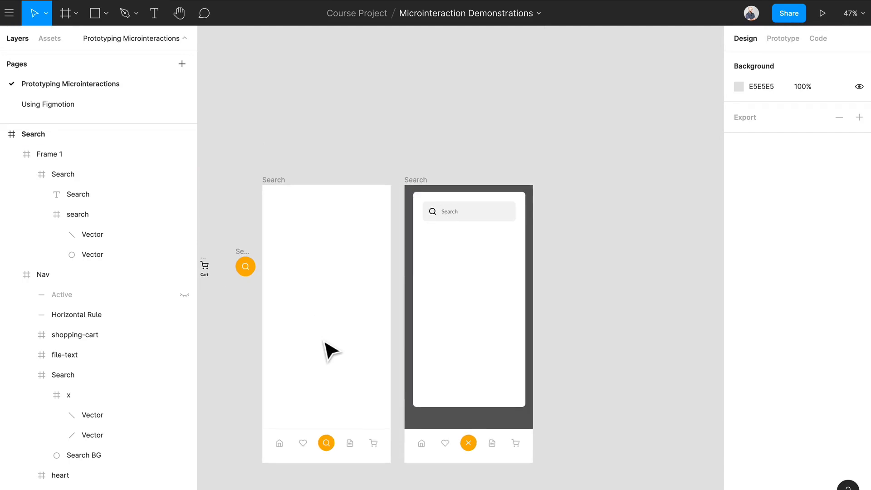
{"action": "left_click", "coordinate": [482, 205]}
{"action": "scroll", "coordinate": [453, 313], "scroll_direction": "left", "scroll_amount": 3}
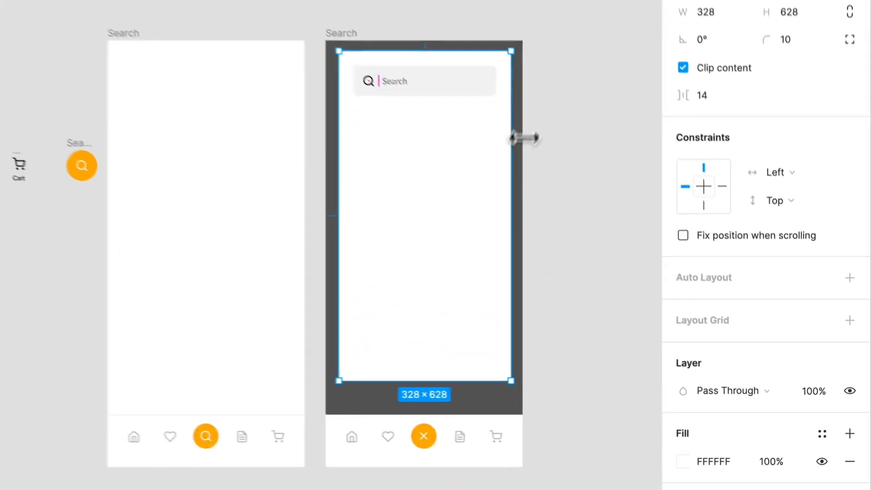
{"action": "left_click", "coordinate": [132, 32]}
{"action": "key", "text": "ctrl+v"}
{"action": "left_click_drag", "start_coordinate": [226, 172], "coordinate": [212, 291]}
{"action": "left_click_drag", "start_coordinate": [218, 196], "coordinate": [197, 317]}
- Send the copied search panel to the back and lower it until its top edge is hidden behind the navigation bar
{"action": "right_click", "coordinate": [205, 379]}
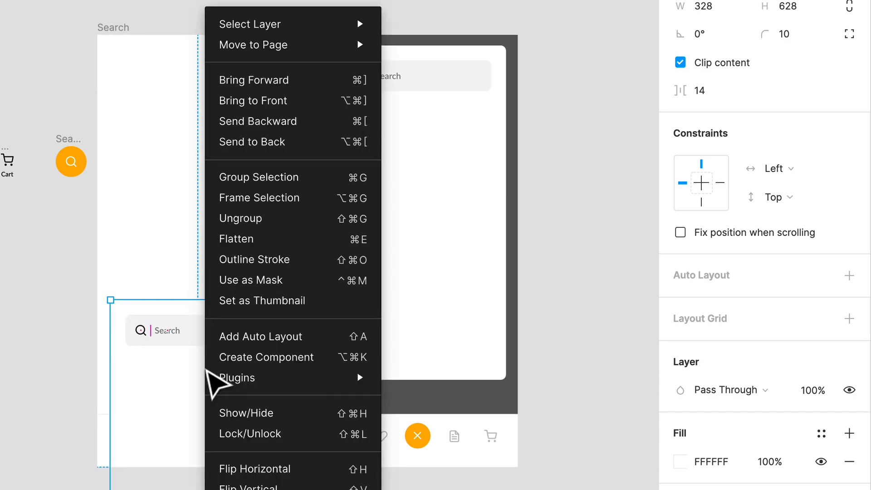
{"action": "left_click", "coordinate": [227, 143]}
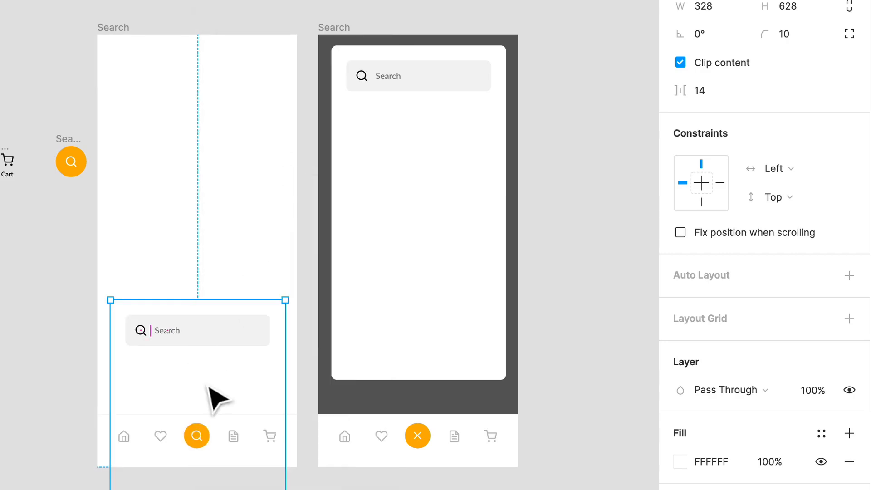
{"action": "left_click_drag", "start_coordinate": [235, 339], "coordinate": [230, 433]}
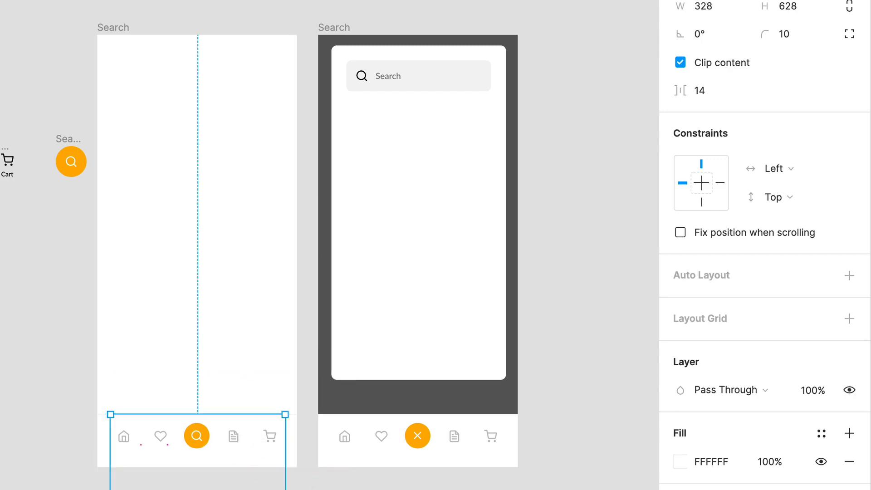
{"action": "left_click", "coordinate": [423, 311]}
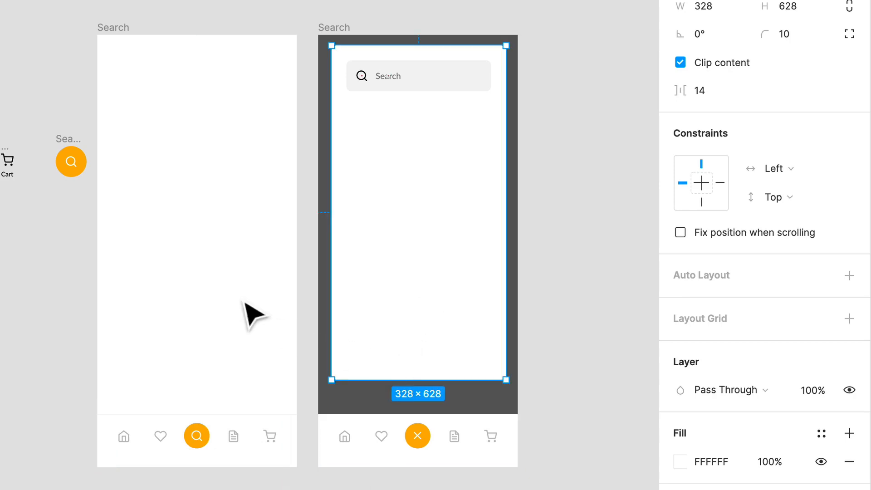
- Link the orange x button in the overlay frame back to the plain Search frame with an On Click Smart Animate transition
{"action": "left_click", "coordinate": [422, 451]}
{"action": "left_click", "coordinate": [426, 451]}
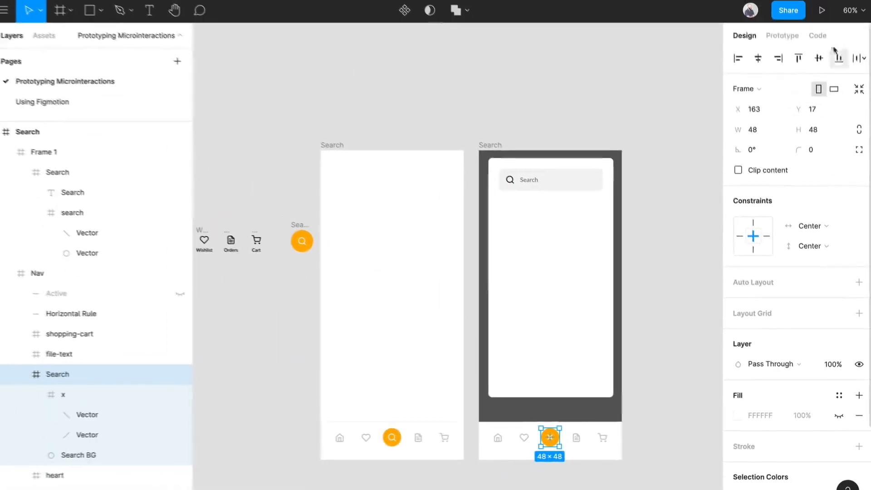
{"action": "left_click", "coordinate": [782, 36]}
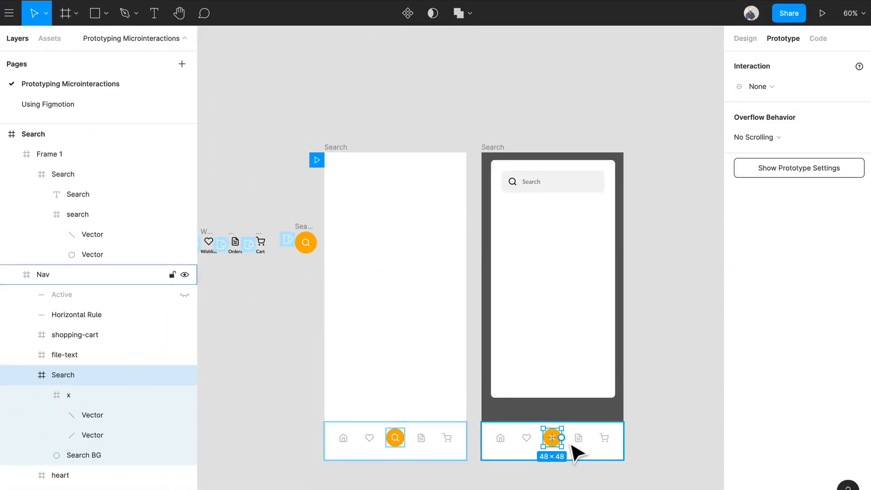
{"action": "left_click_drag", "start_coordinate": [561, 438], "coordinate": [410, 322]}
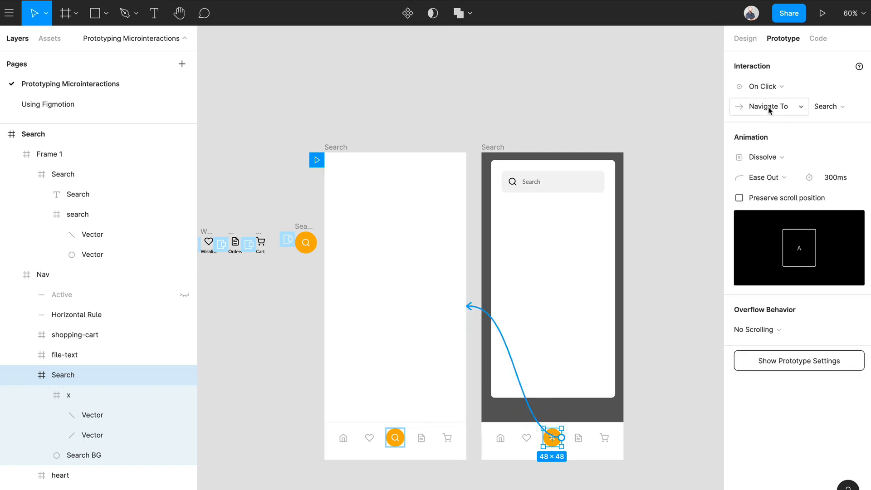
{"action": "left_click", "coordinate": [774, 158]}
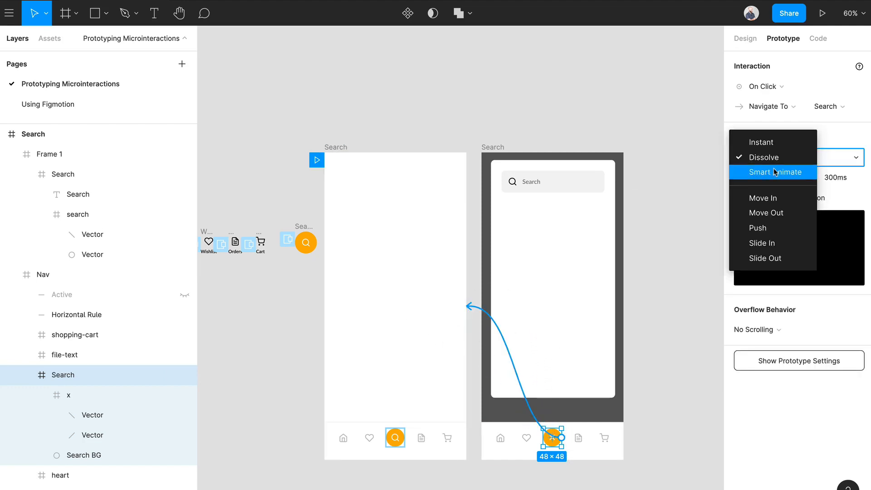
{"action": "left_click", "coordinate": [774, 172]}
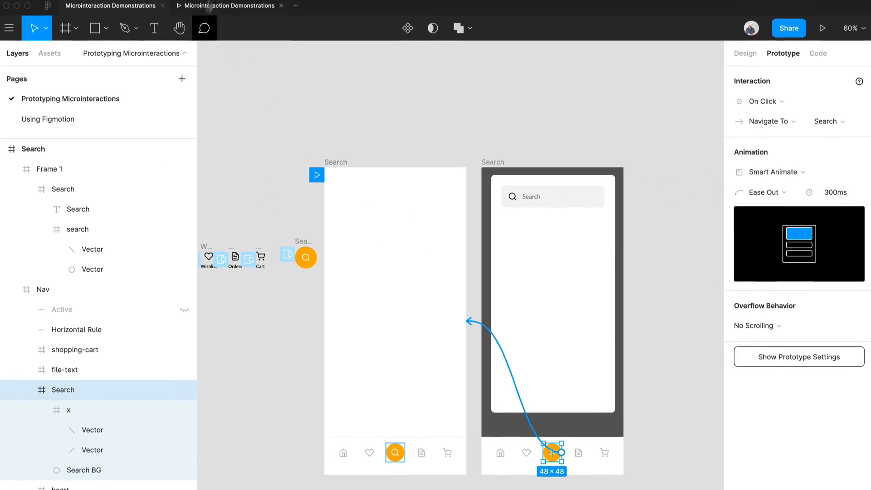
- Check the prototype preview, return to the design file and set the prototype background colour to 000000
{"action": "left_click", "coordinate": [212, 8]}
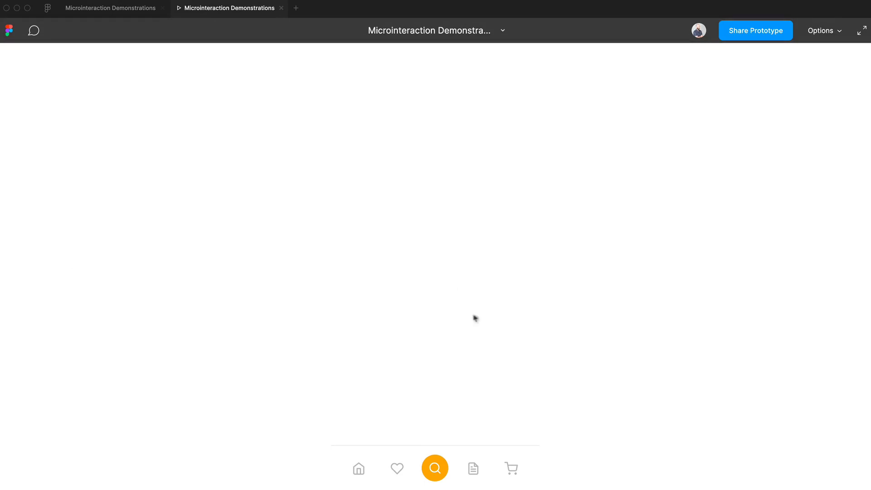
{"action": "left_click", "coordinate": [110, 13]}
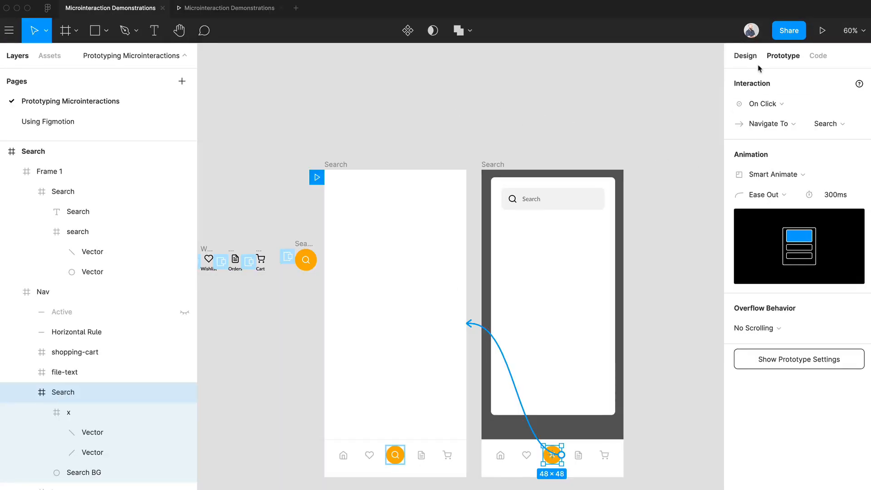
{"action": "left_click", "coordinate": [744, 56]}
{"action": "left_click", "coordinate": [783, 55]}
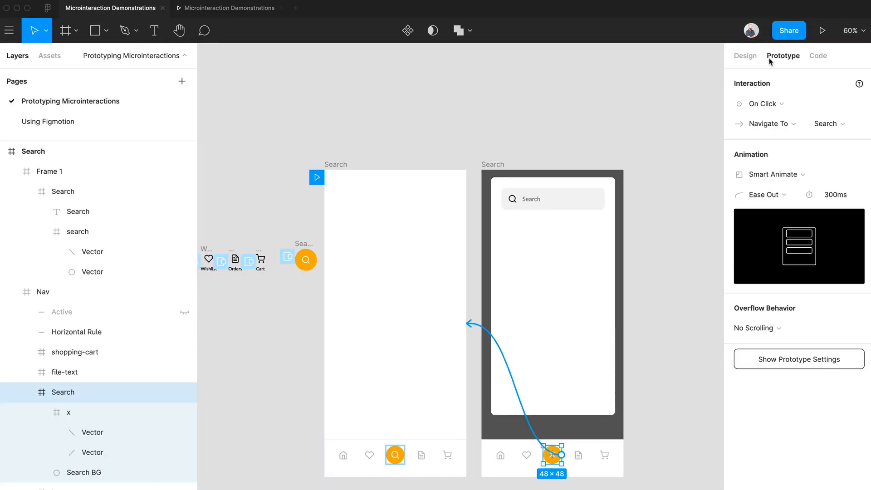
{"action": "left_click", "coordinate": [608, 108]}
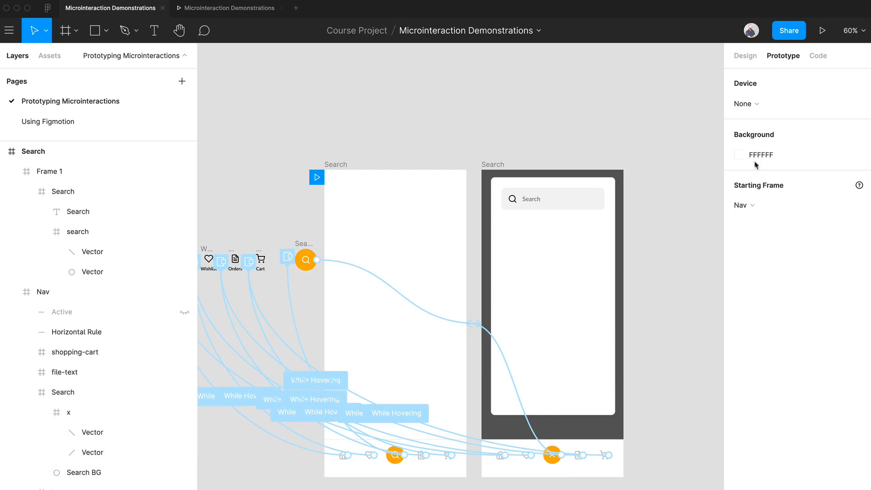
{"action": "left_click", "coordinate": [756, 159]}
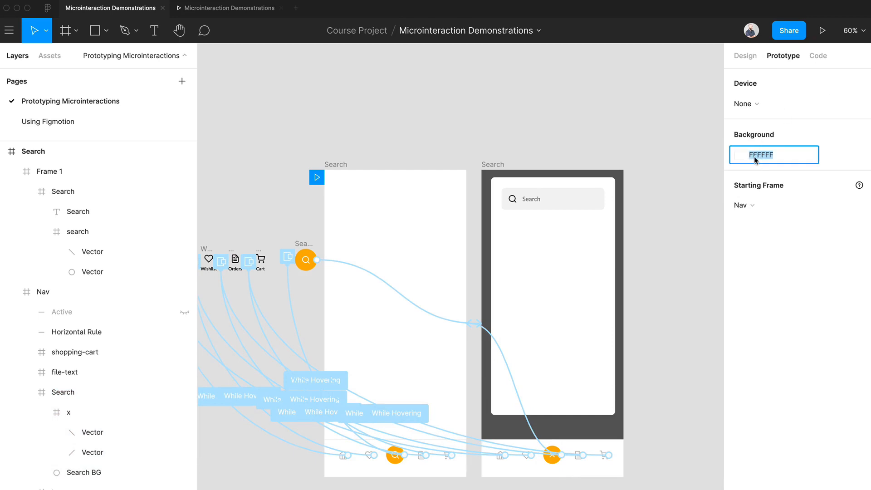
{"action": "type", "text": "000000"}
{"action": "key", "text": "Return"}
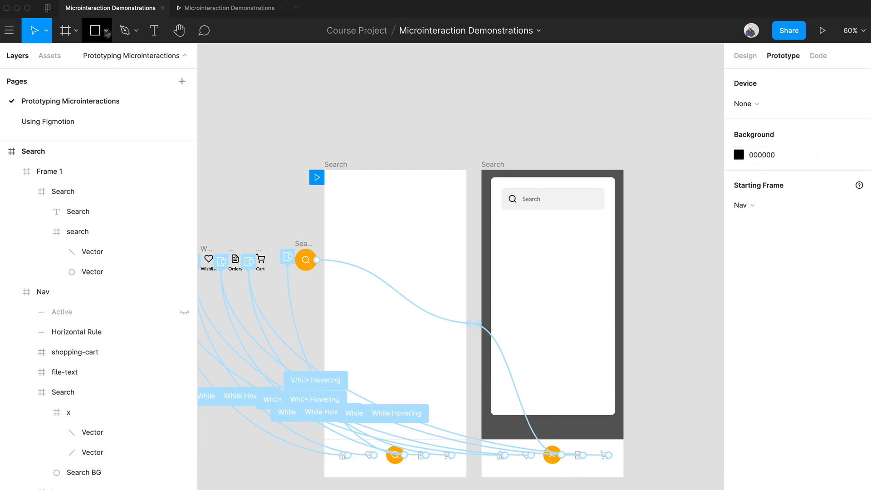
- Test the prototype in the preview by repeatedly opening and closing the search panel with the orange search/x button
{"action": "left_click", "coordinate": [225, 8]}
{"action": "left_click", "coordinate": [399, 295]}
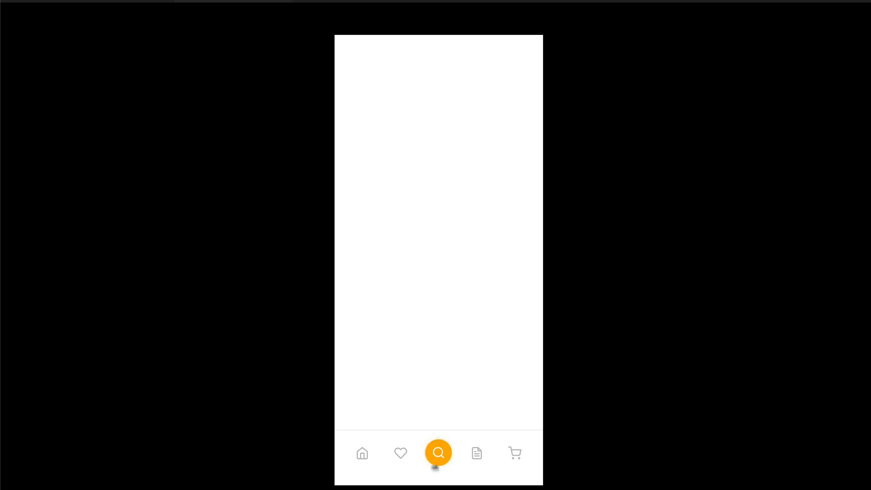
{"action": "left_click", "coordinate": [438, 464]}
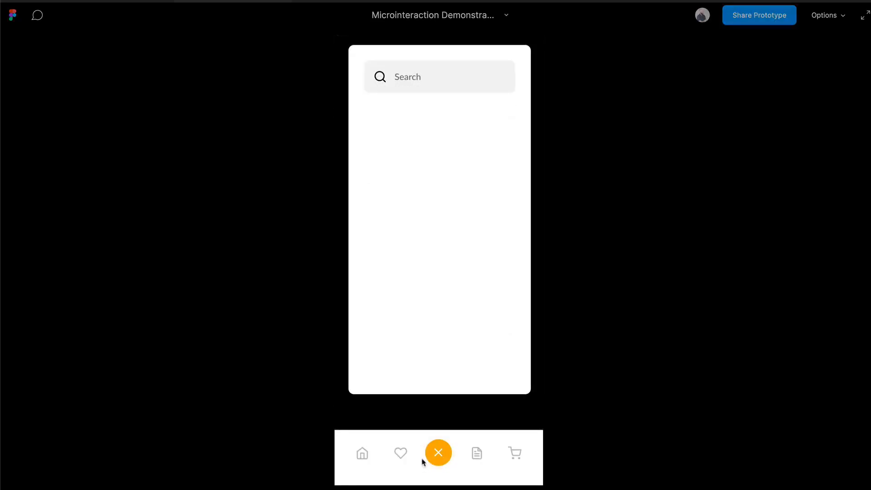
{"action": "left_click", "coordinate": [439, 456]}
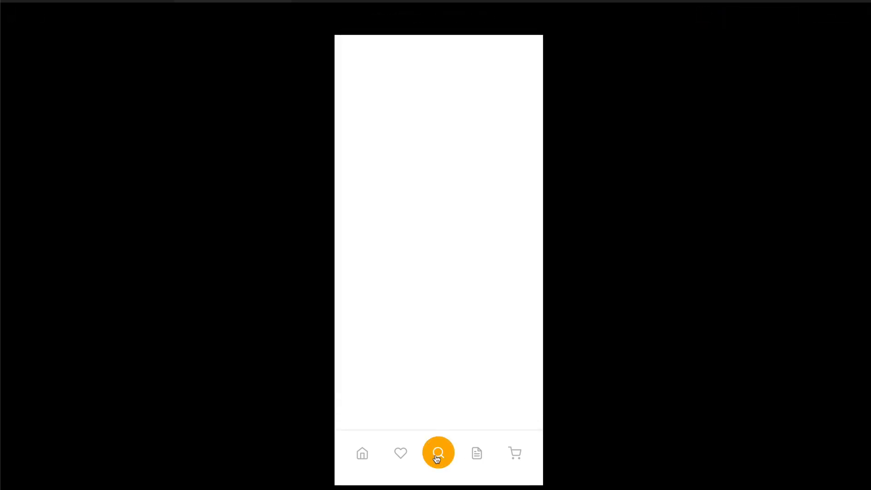
{"action": "left_click", "coordinate": [439, 458]}
{"action": "left_click", "coordinate": [438, 459]}
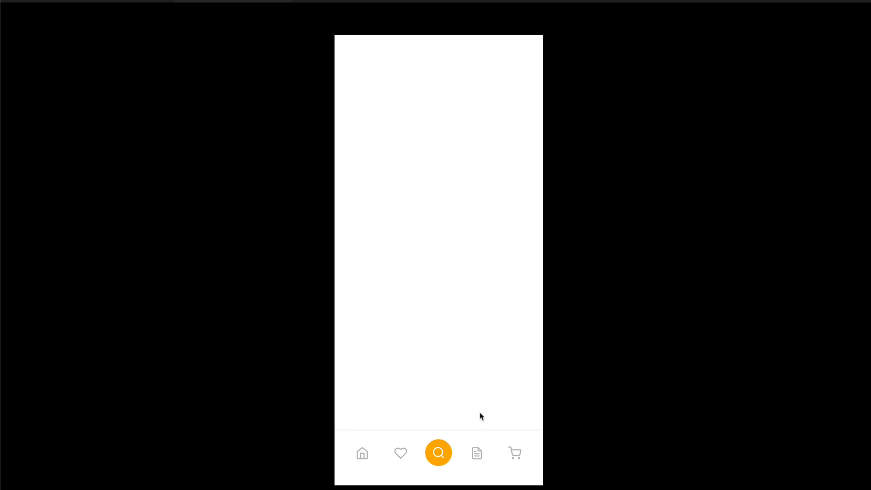
{"action": "left_click", "coordinate": [441, 458]}
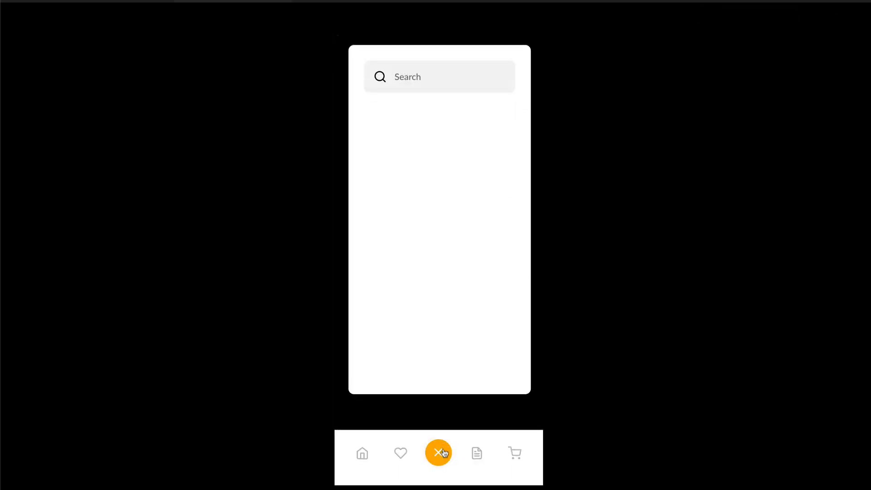
{"action": "left_click", "coordinate": [443, 454]}
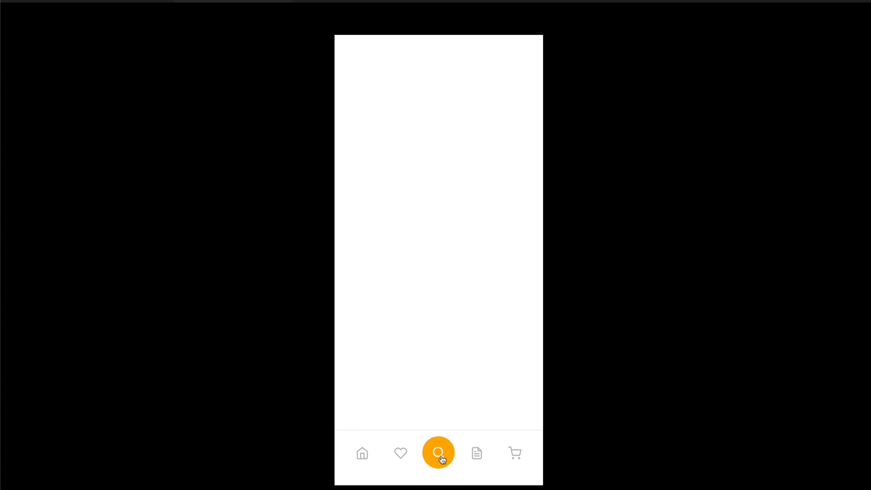
{"action": "left_click", "coordinate": [442, 458]}
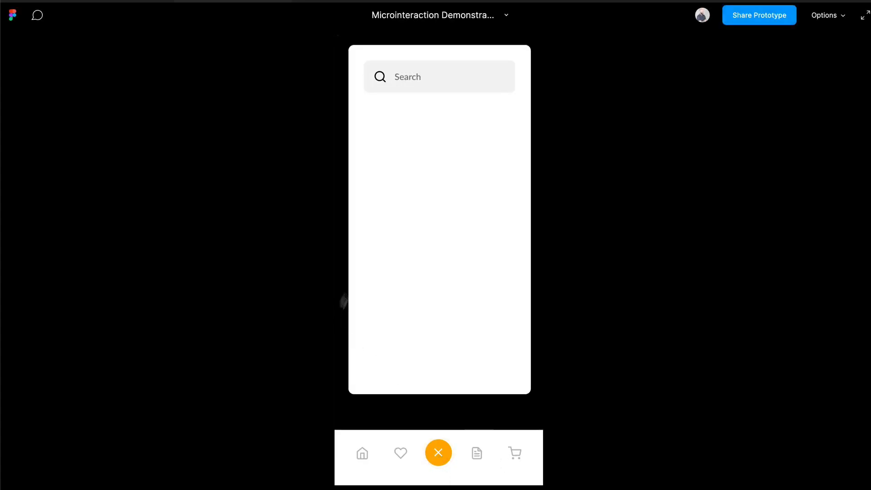